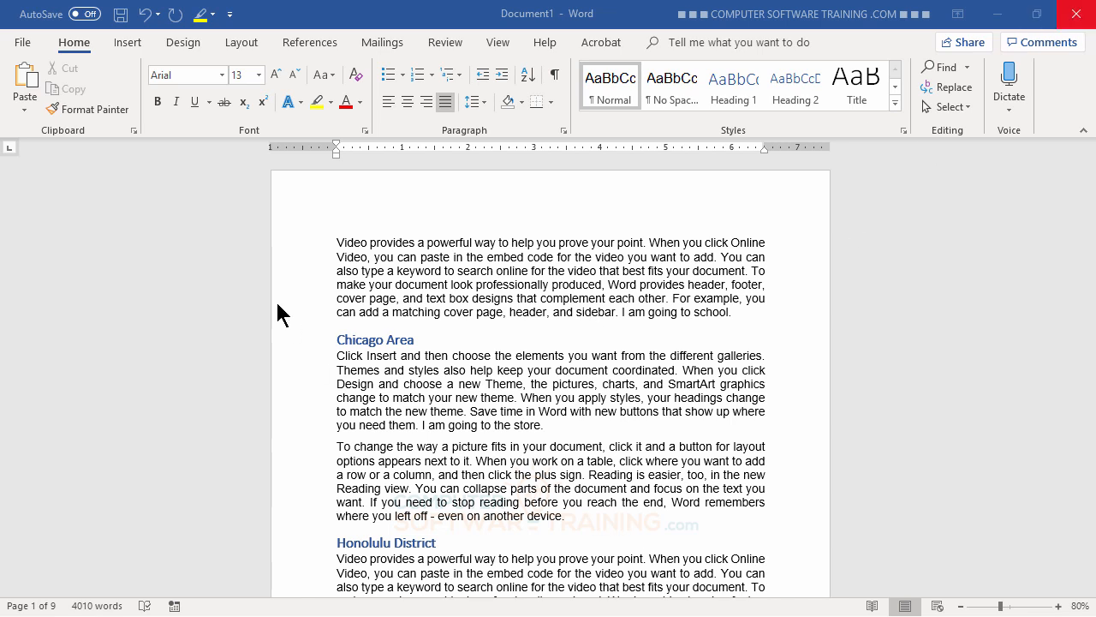
- Restrict editing of the document to the No changes (Read only) type, with no exceptions for Everyone
{"action": "left_click", "coordinate": [24, 44]}
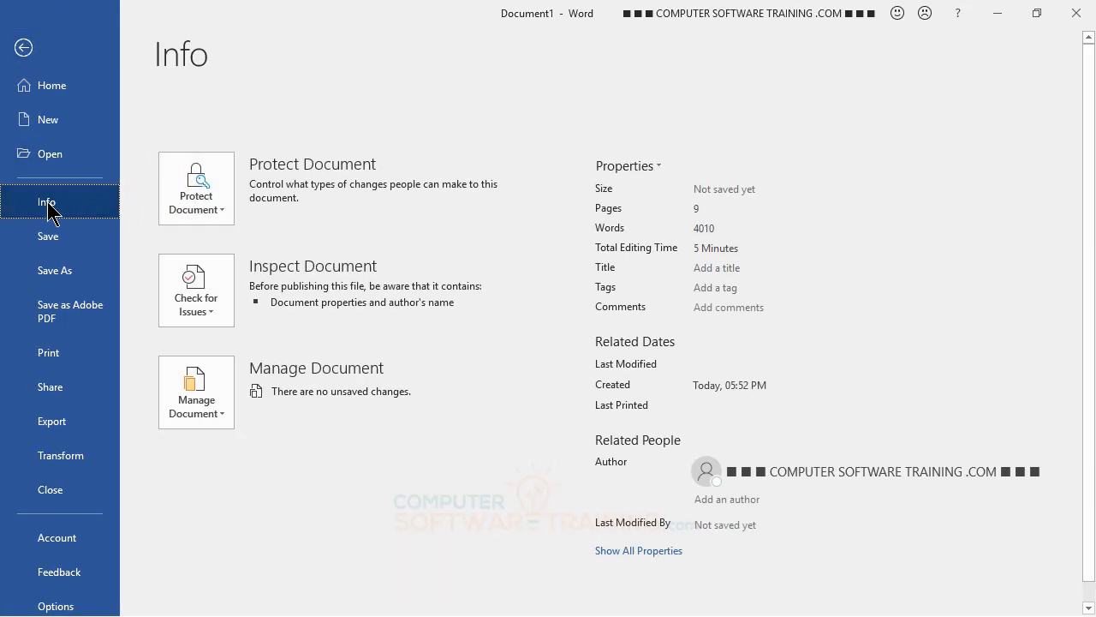
{"action": "left_click", "coordinate": [204, 199]}
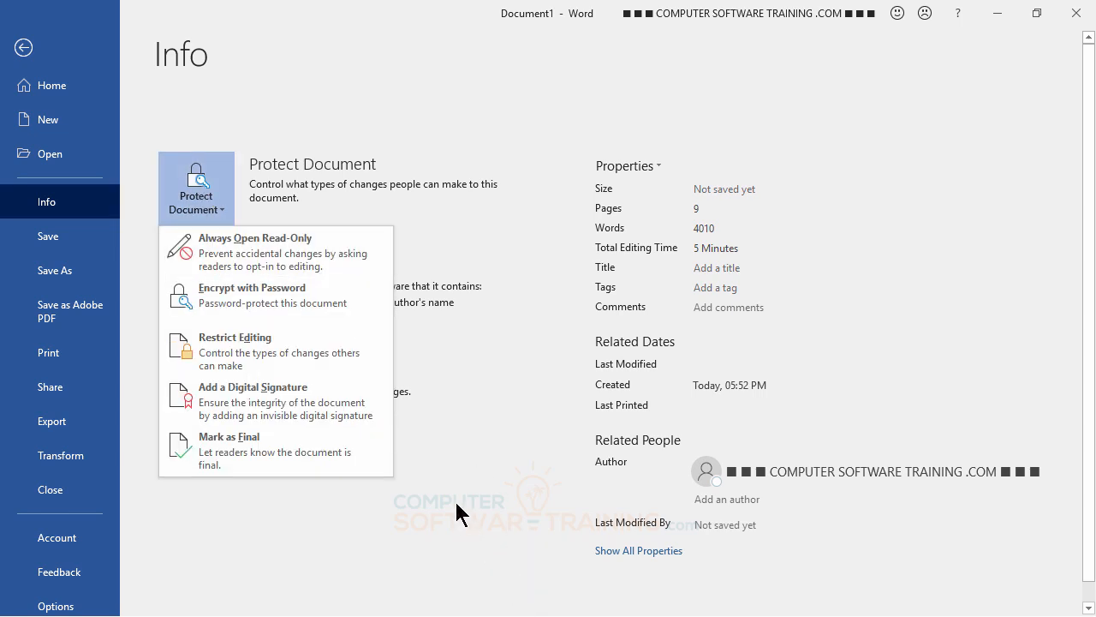
{"action": "left_click", "coordinate": [246, 353]}
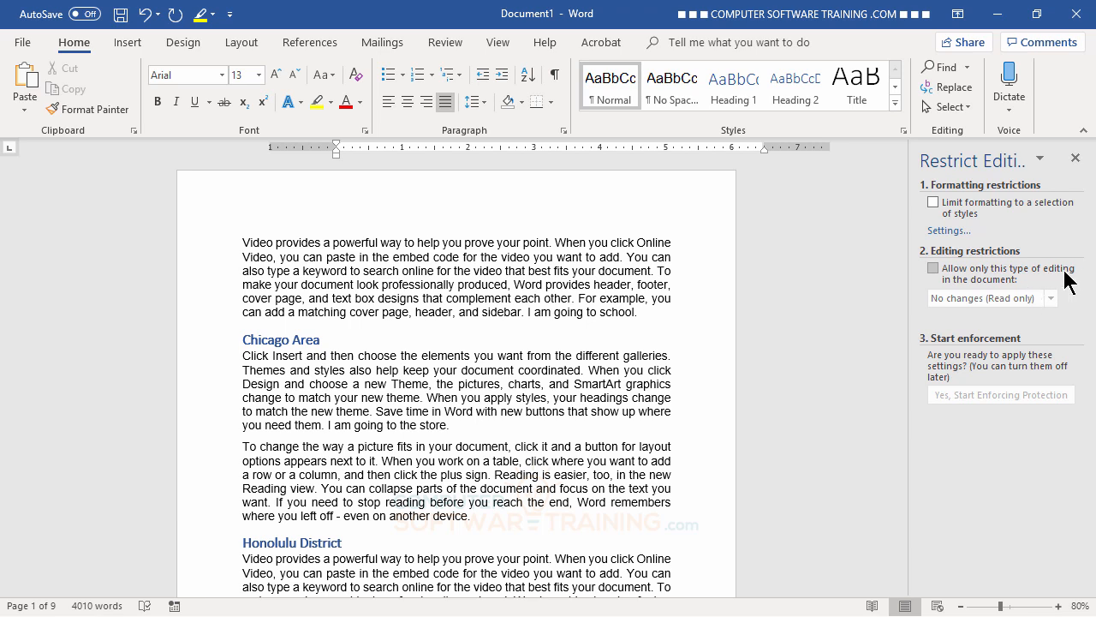
{"action": "left_click", "coordinate": [933, 269]}
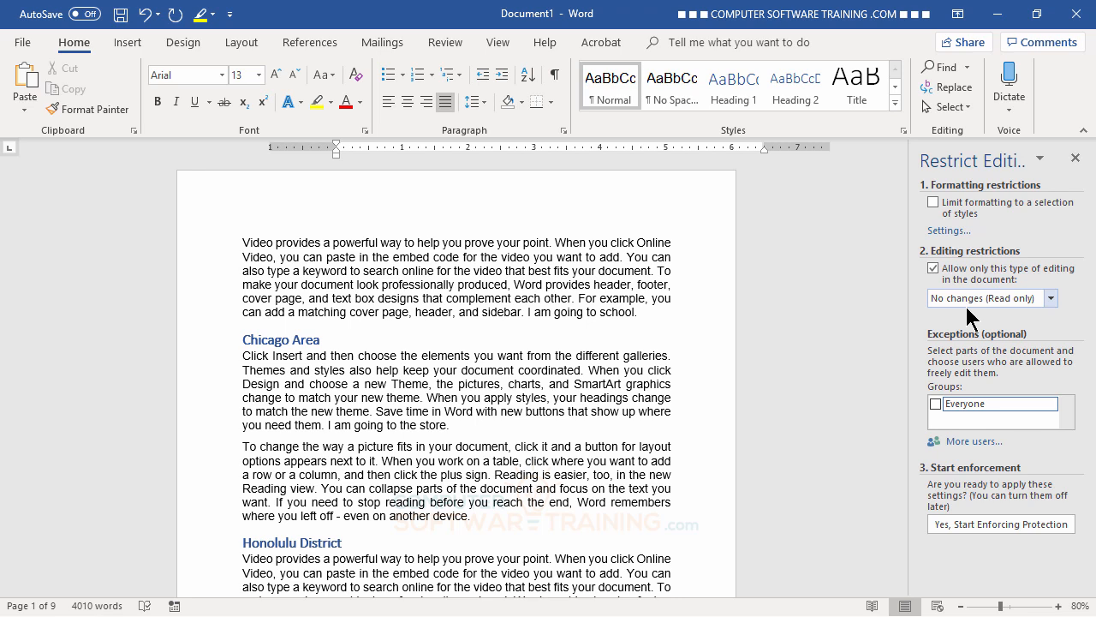
{"action": "left_click", "coordinate": [1051, 300]}
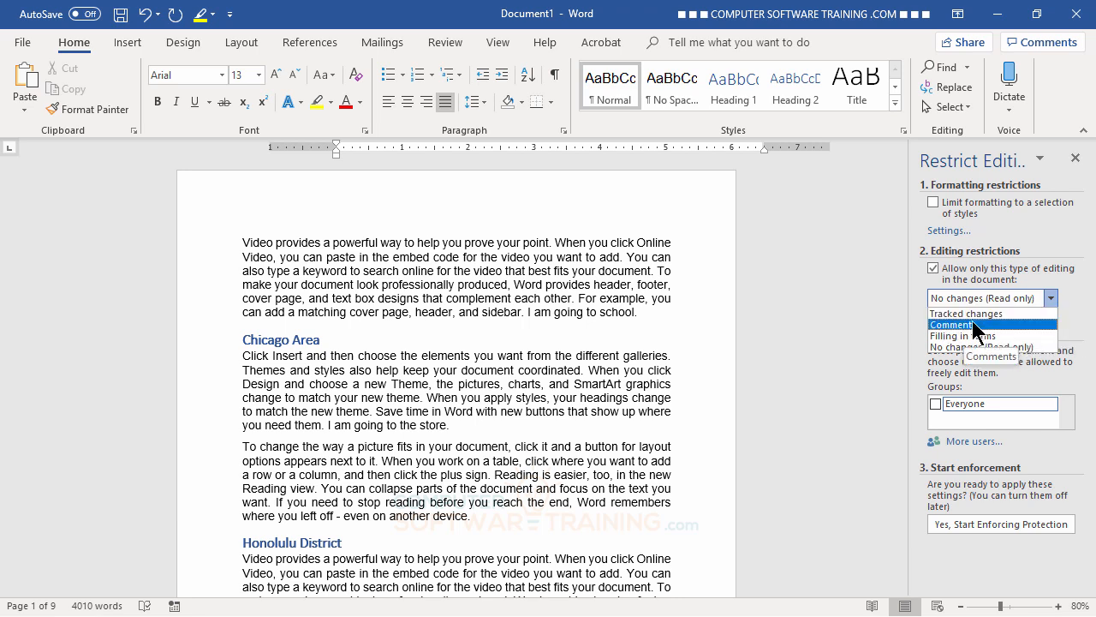
{"action": "left_click", "coordinate": [862, 308]}
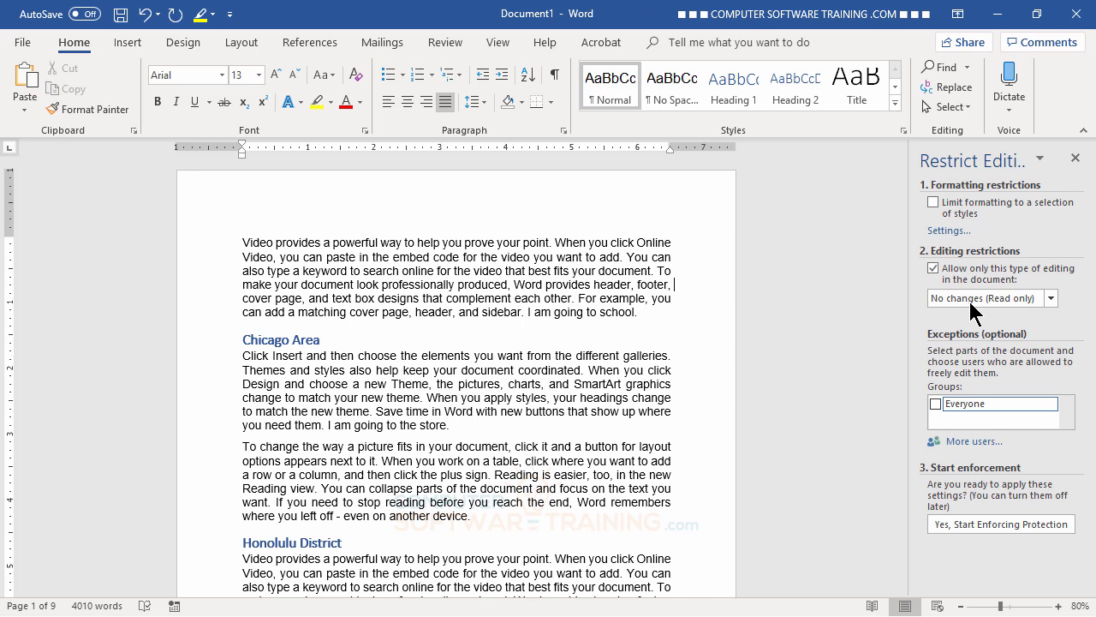
- Start enforcing the editing protection, entering and confirming a new protection password
{"action": "left_click", "coordinate": [972, 528]}
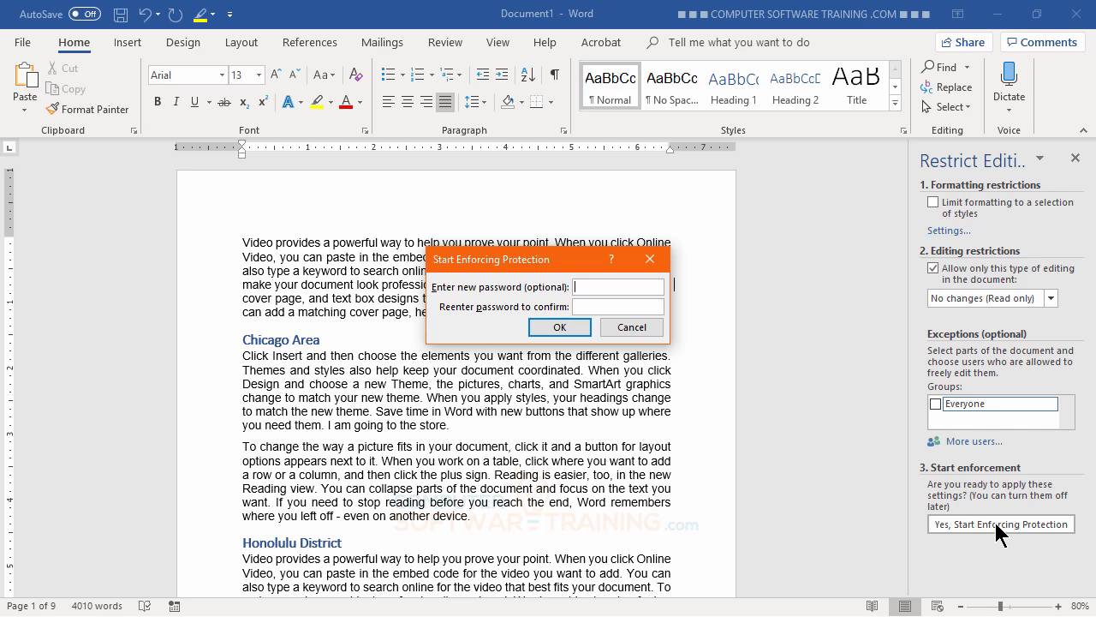
{"action": "type", "text": "aa"}
{"action": "left_click", "coordinate": [558, 330]}
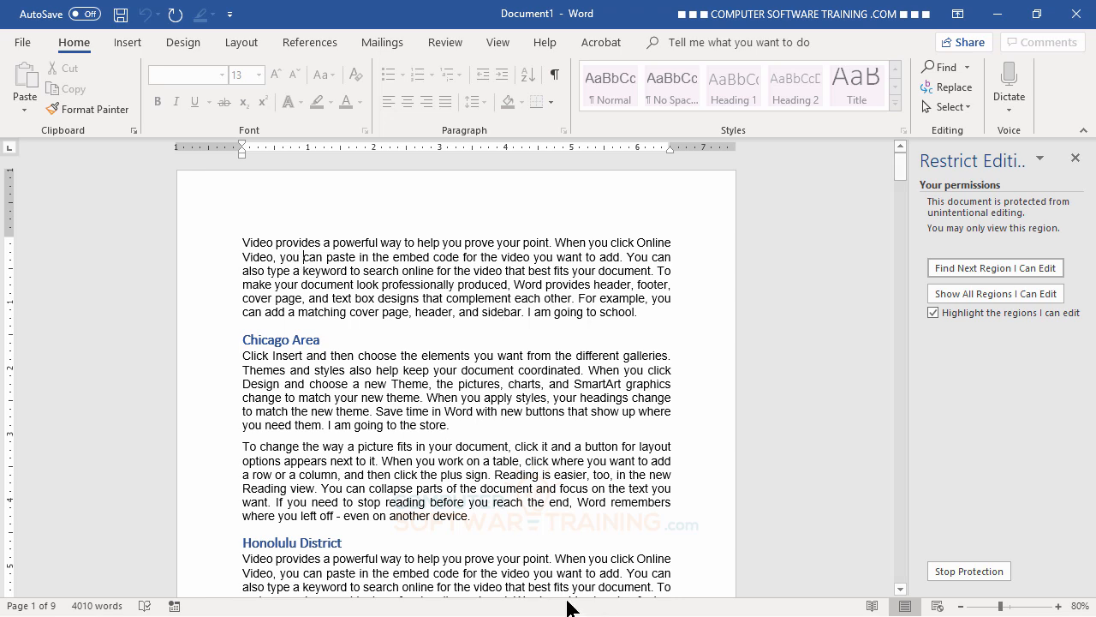
- Try to delete text in the first paragraph to test the read-only protection
{"action": "key", "text": "BackSpace"}
{"action": "key", "text": "BackSpace"}
{"action": "key", "text": "BackSpace"}
{"action": "key", "text": "BackSpace"}
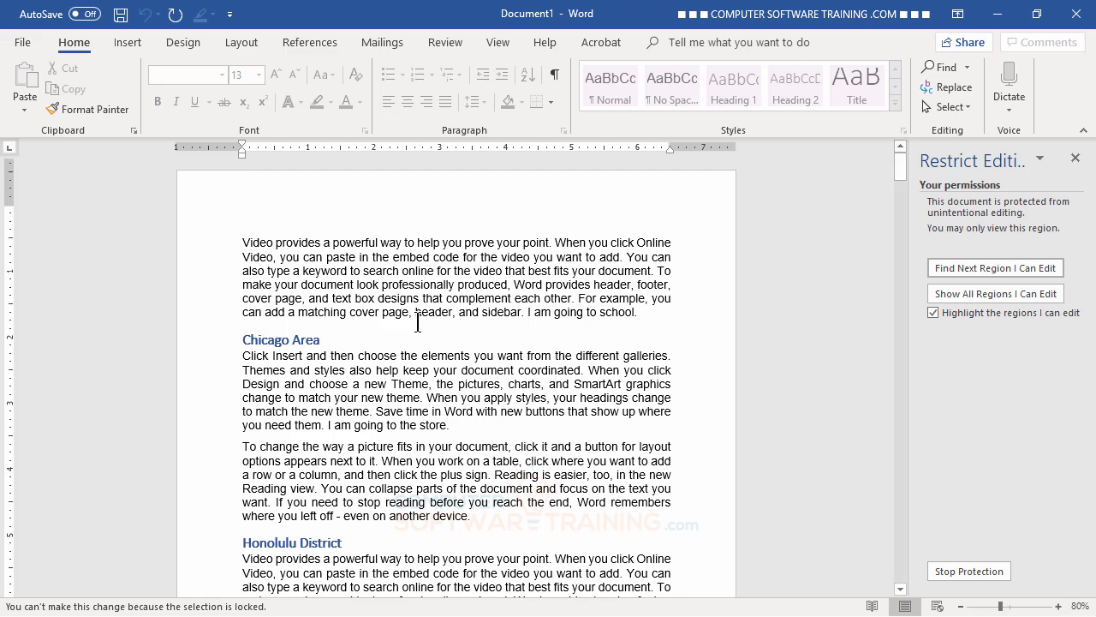
{"action": "scroll", "coordinate": [418, 322], "scroll_direction": "down", "scroll_amount": 5}
{"action": "scroll", "coordinate": [418, 322], "scroll_direction": "up", "scroll_amount": 5}
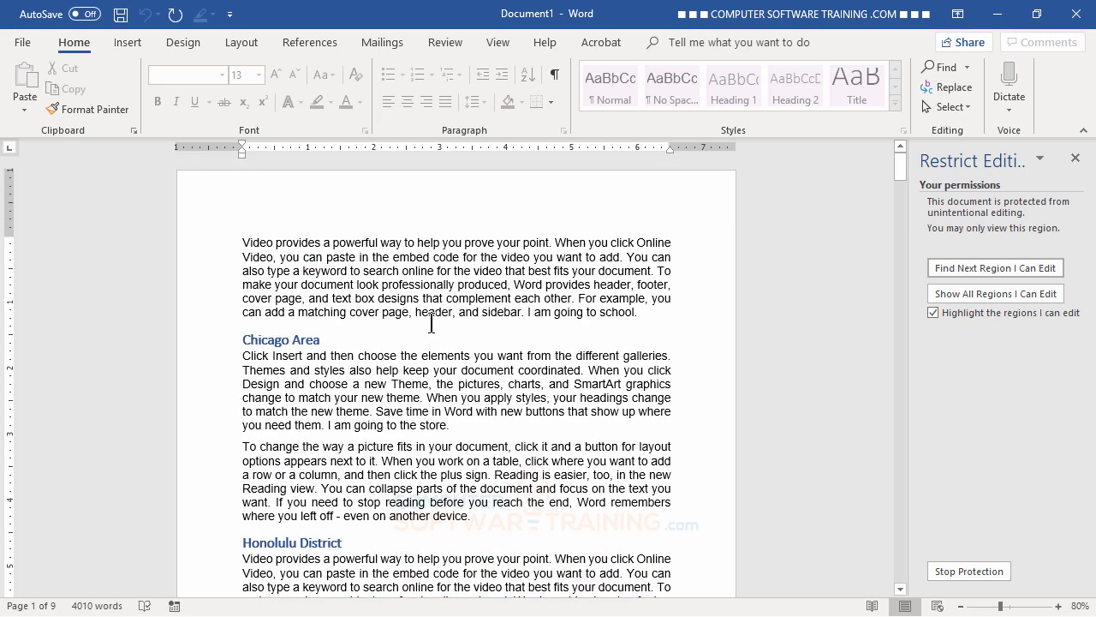
- Check the print settings and preview of the protected document, and return to its text
{"action": "left_click", "coordinate": [29, 48]}
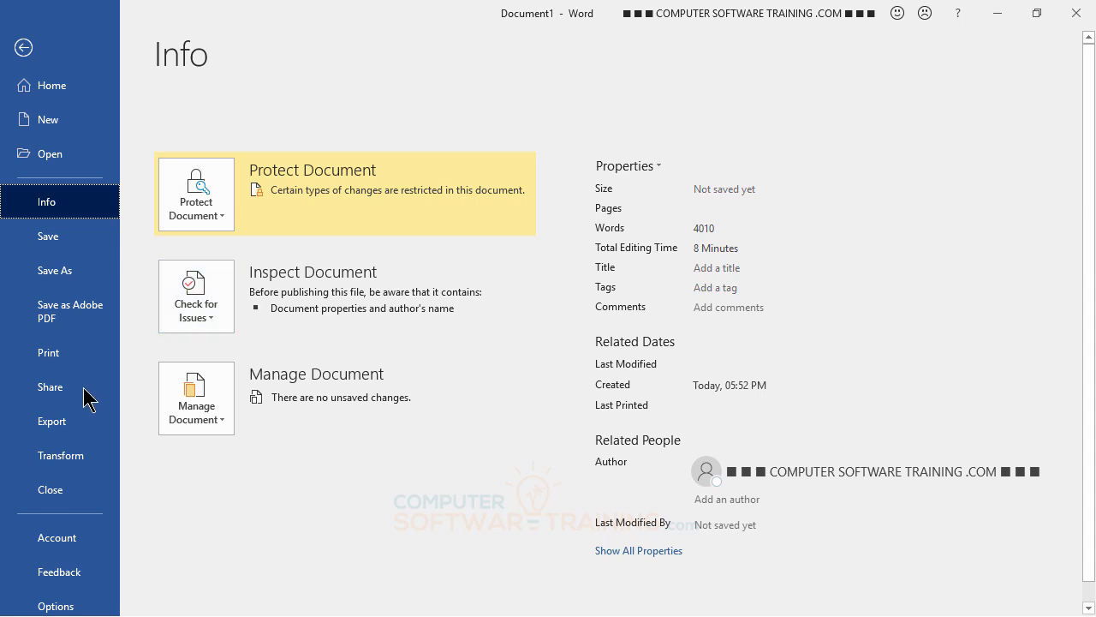
{"action": "left_click", "coordinate": [56, 360]}
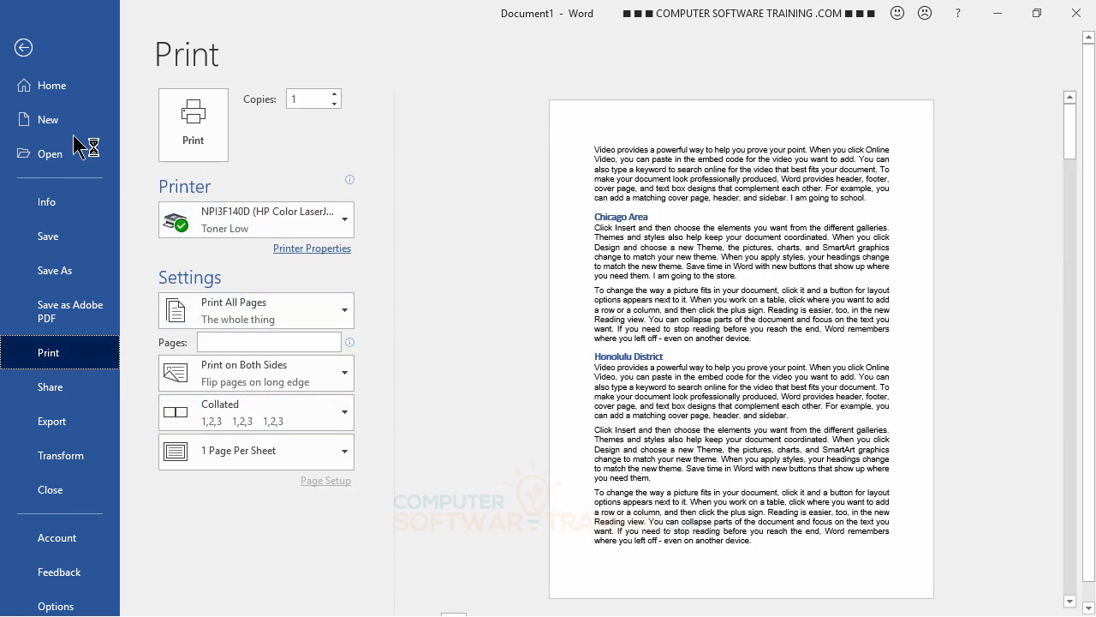
{"action": "left_click", "coordinate": [22, 54]}
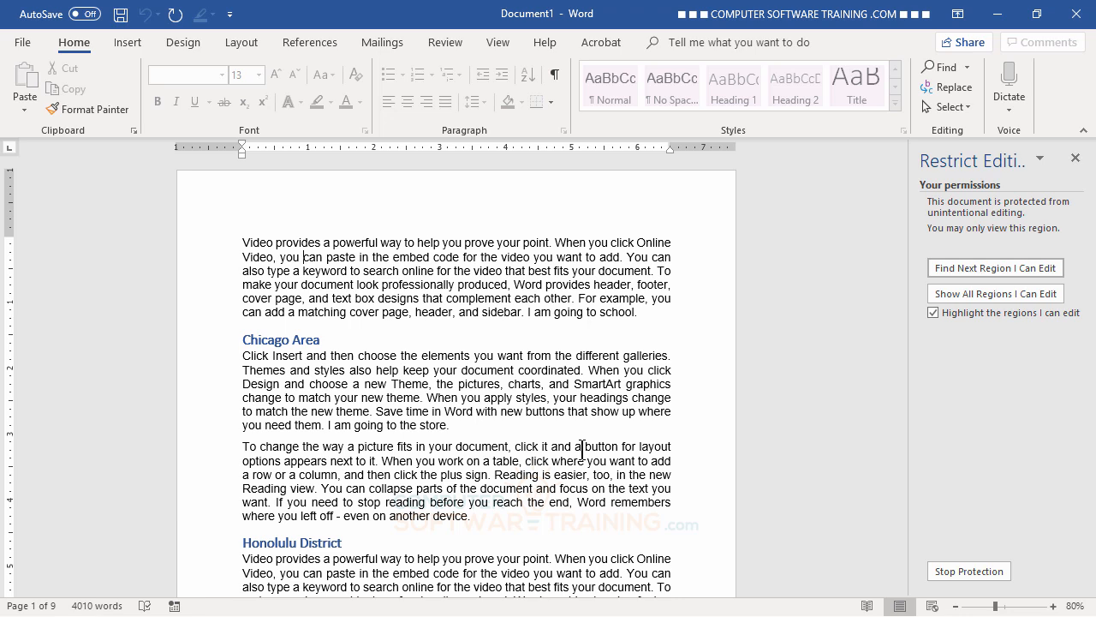
{"action": "left_click", "coordinate": [521, 460]}
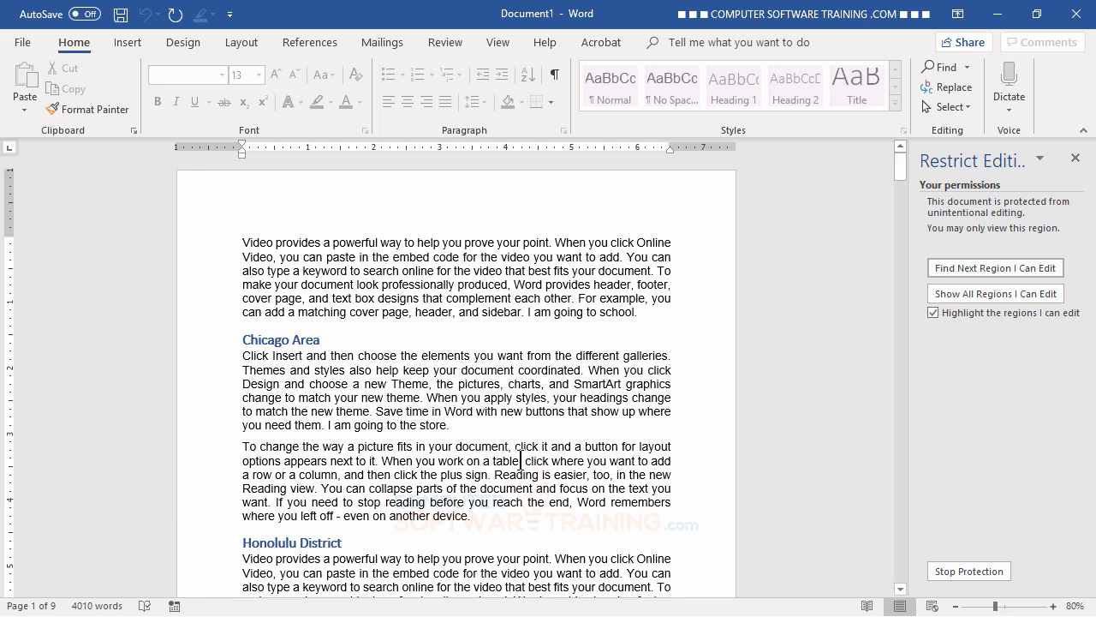
{"action": "left_click", "coordinate": [969, 573]}
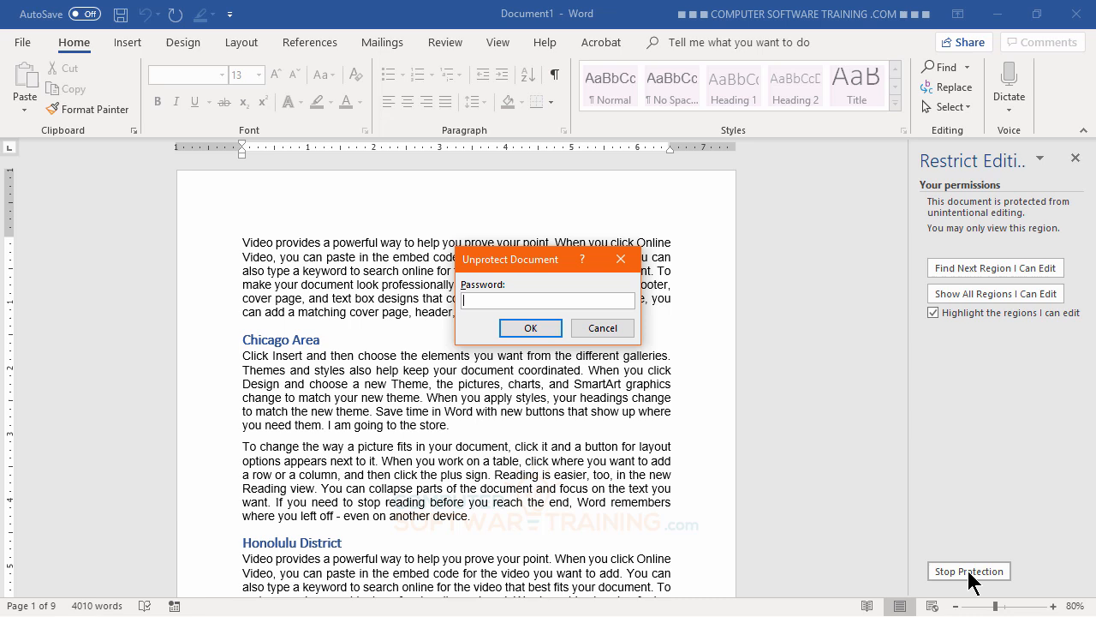
{"action": "left_click", "coordinate": [614, 329]}
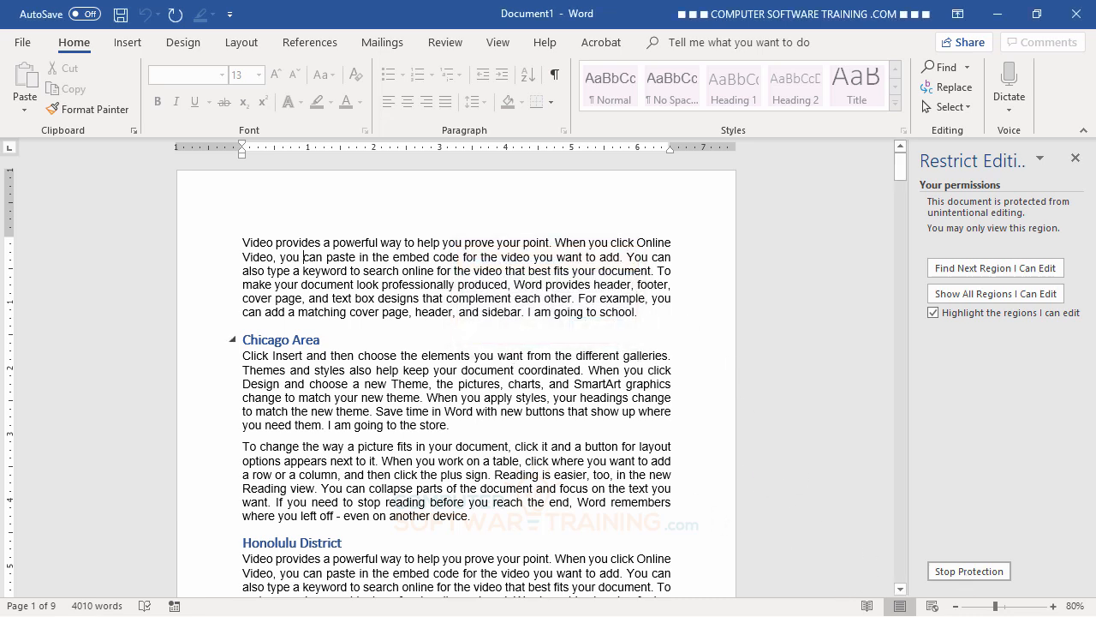
{"action": "left_click", "coordinate": [1075, 158]}
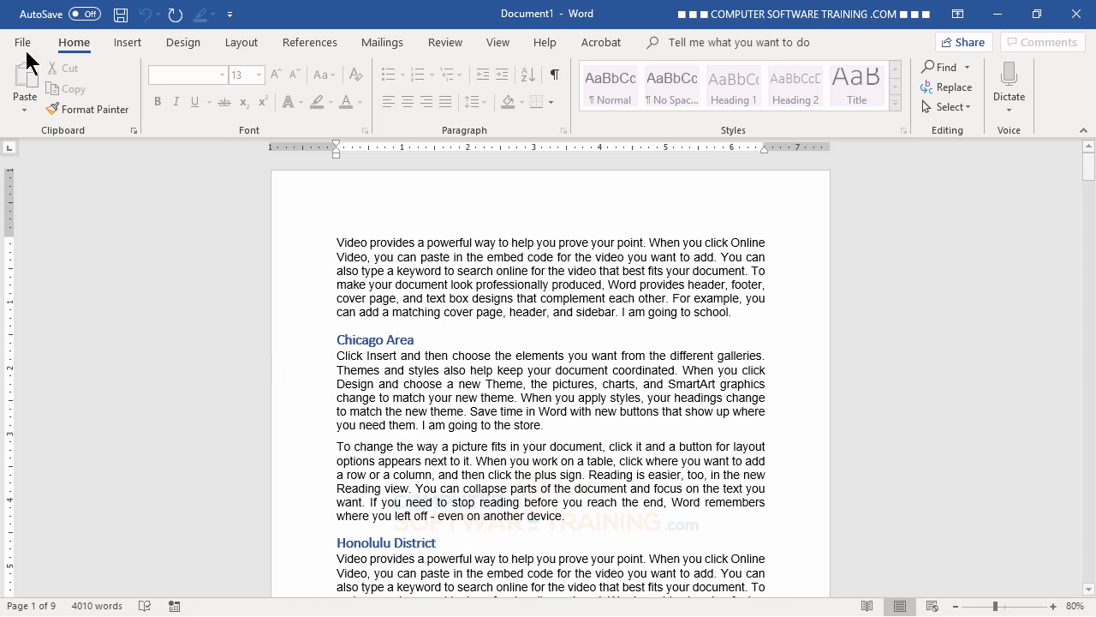
- Stop the document's editing protection through Restrict Editing by entering the protection password, and close the restriction settings
{"action": "left_click", "coordinate": [24, 45]}
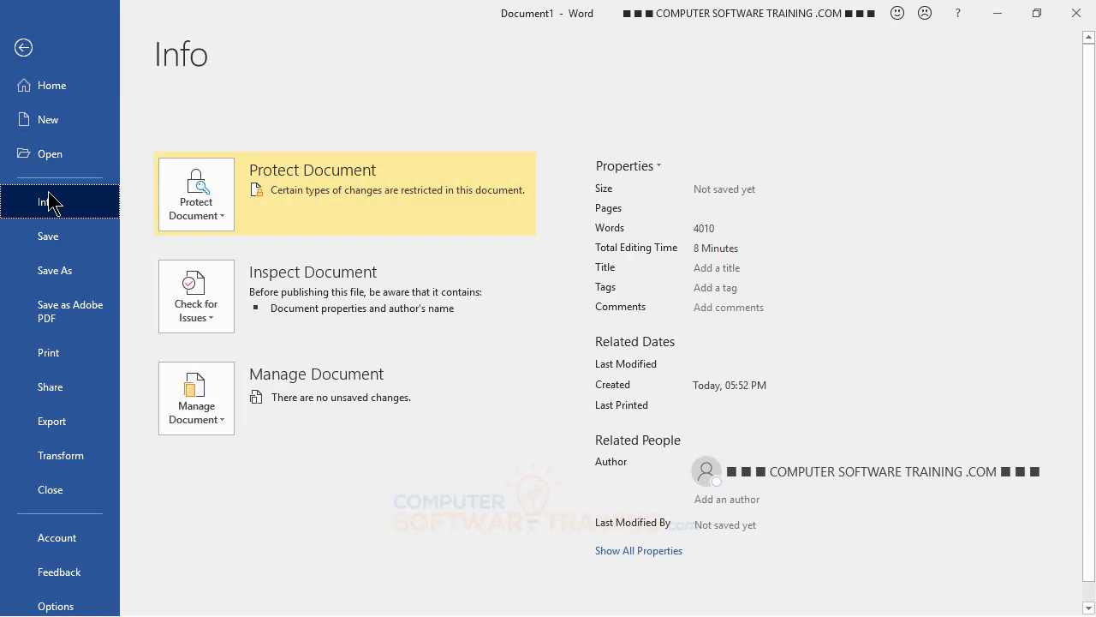
{"action": "left_click", "coordinate": [196, 204]}
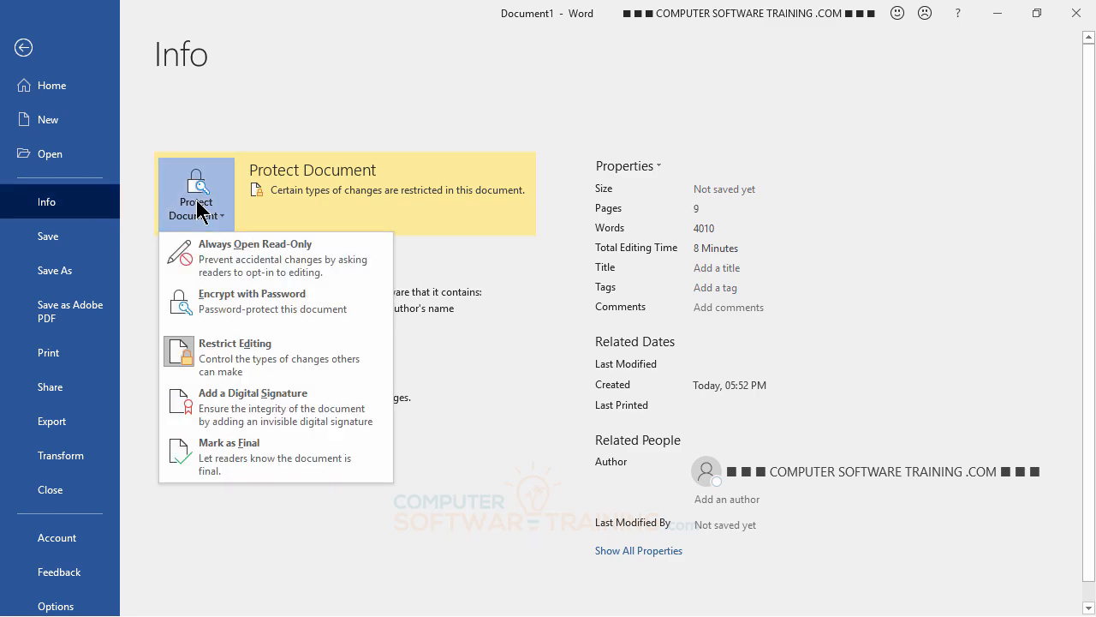
{"action": "left_click", "coordinate": [227, 352]}
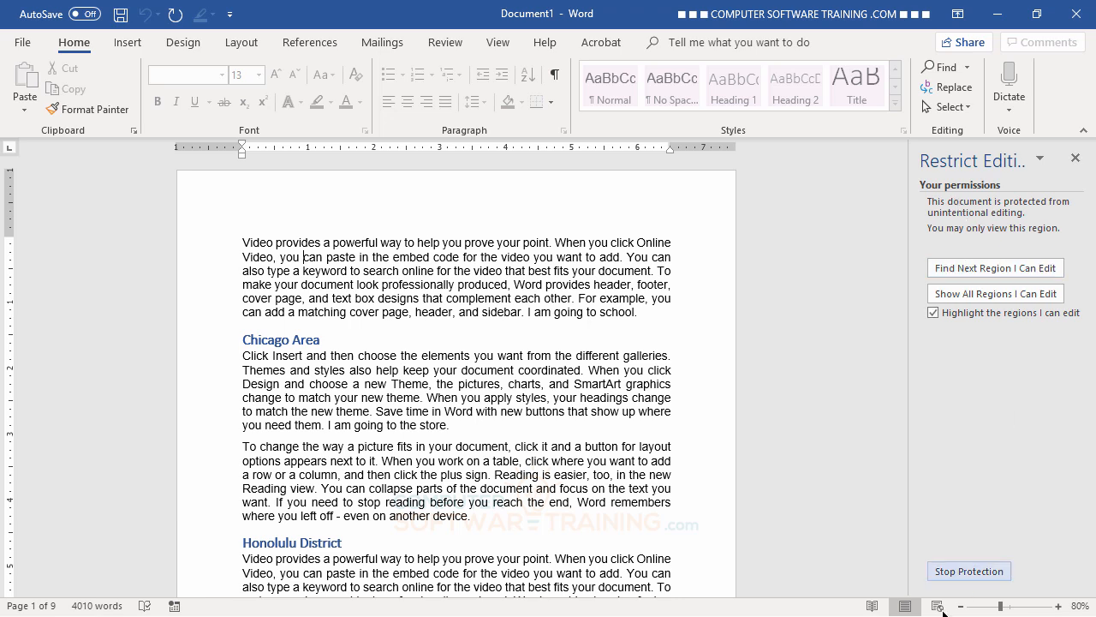
{"action": "left_click", "coordinate": [973, 573]}
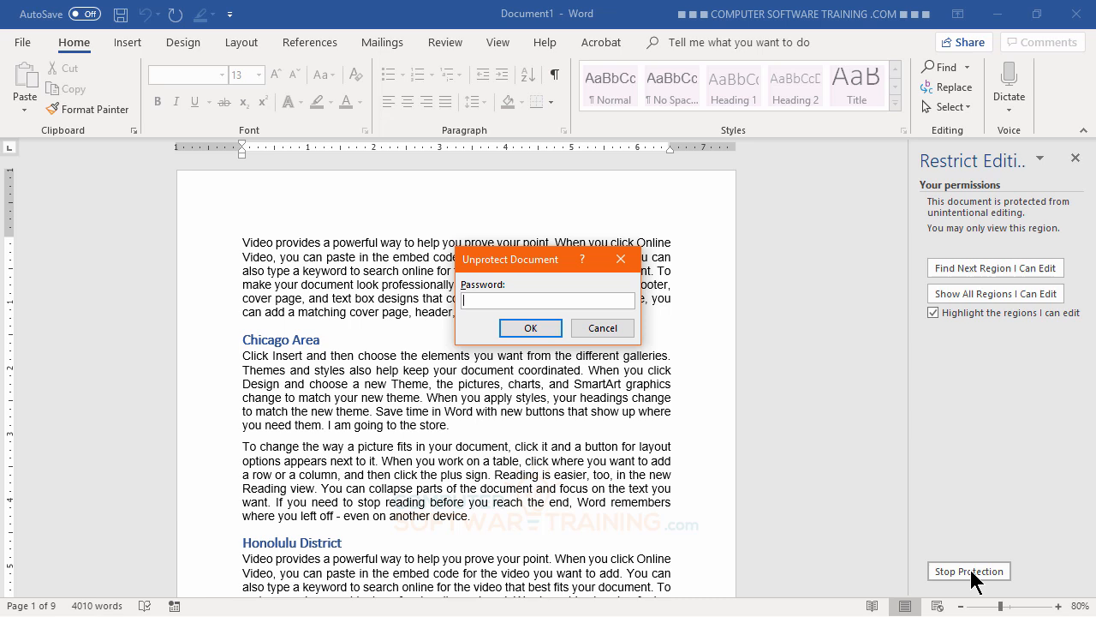
{"action": "type", "text": "a"}
{"action": "left_click", "coordinate": [530, 328]}
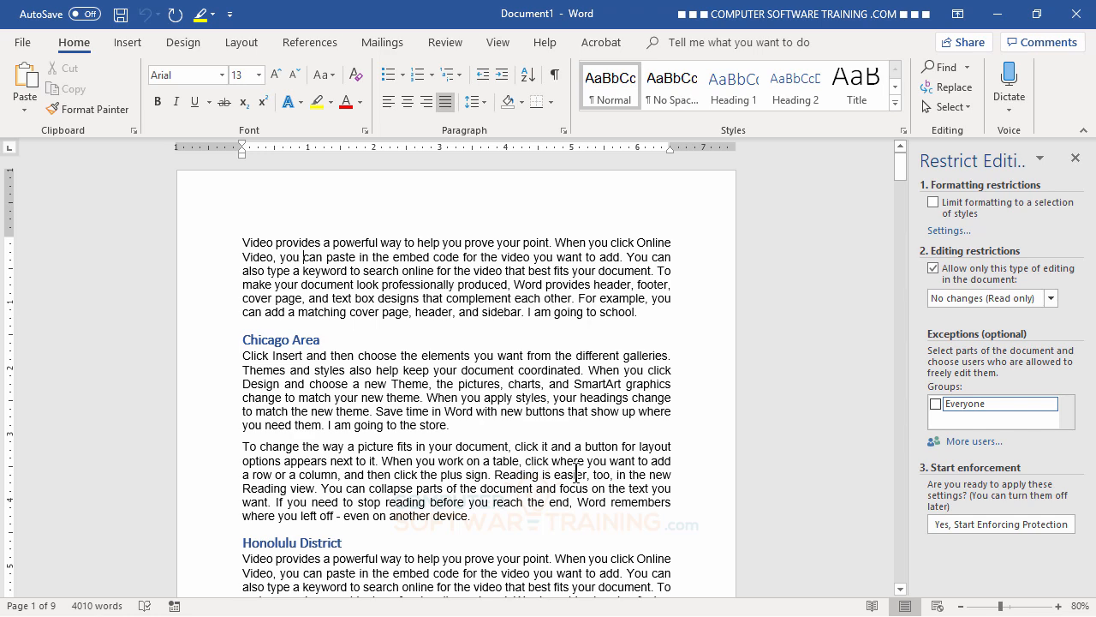
{"action": "left_click", "coordinate": [1075, 157]}
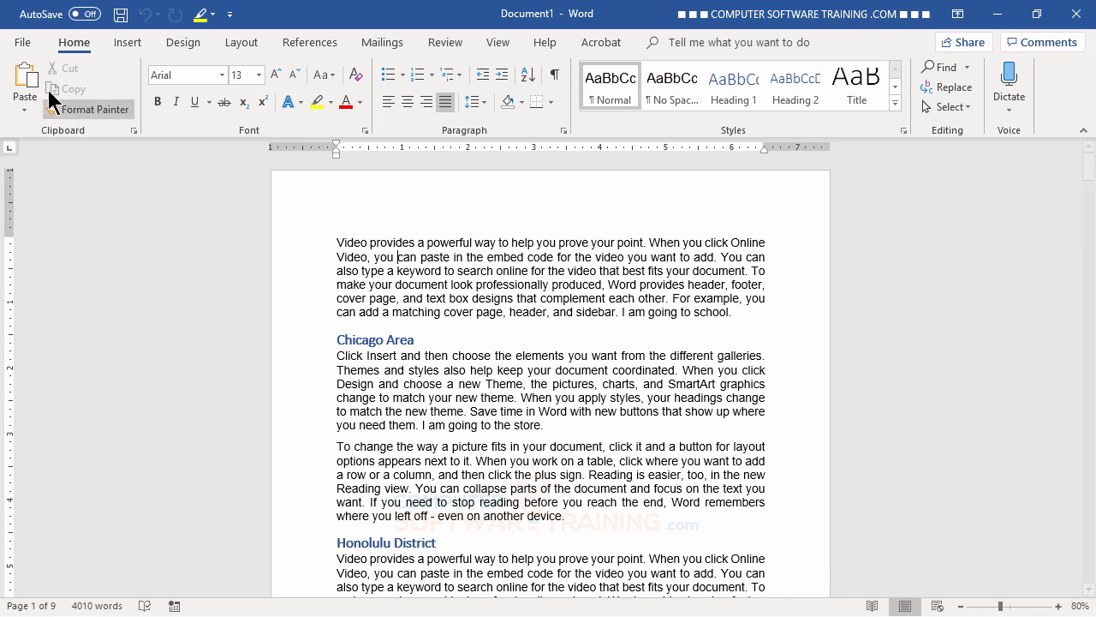
- Encrypt the document with a password, re-enter the password to confirm it, and return to the text
{"action": "left_click", "coordinate": [25, 44]}
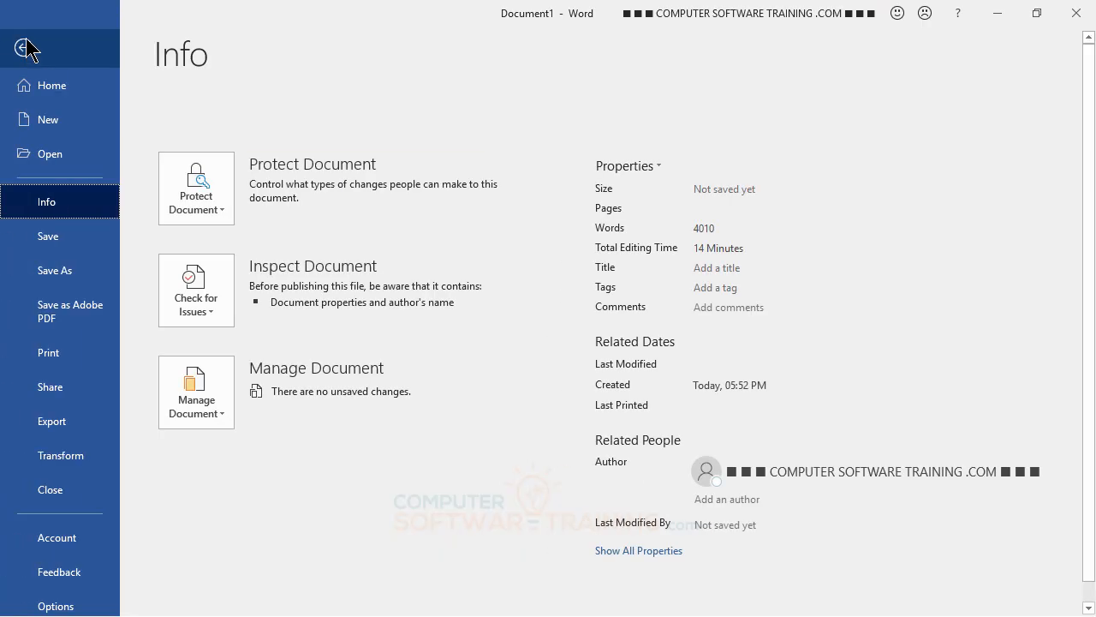
{"action": "left_click", "coordinate": [210, 188]}
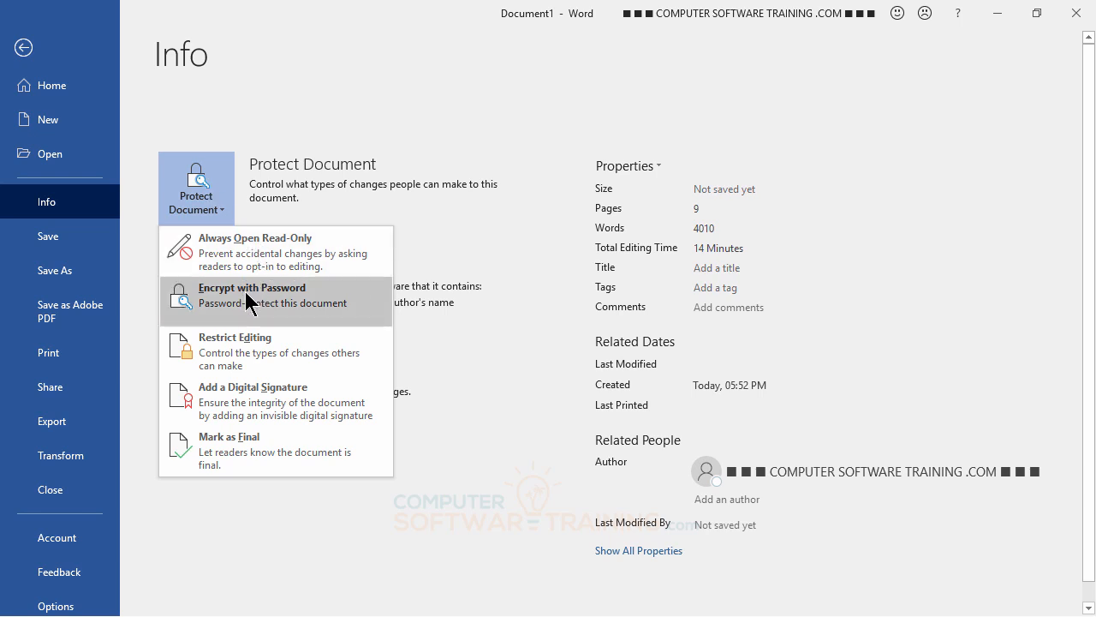
{"action": "left_click", "coordinate": [248, 302]}
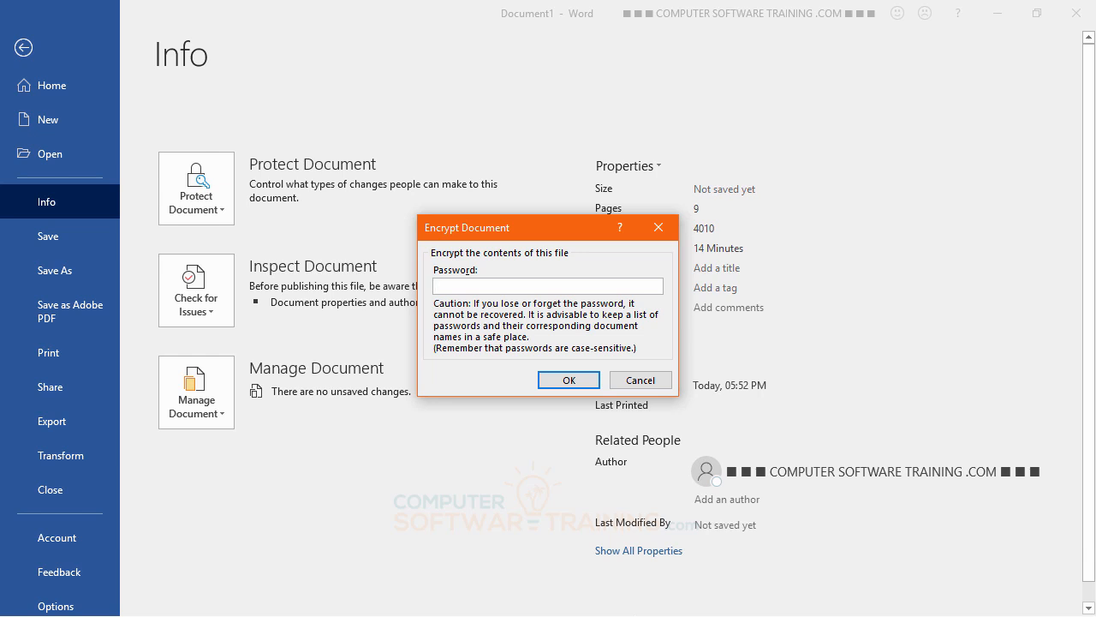
{"action": "type", "text": "1"}
{"action": "left_click", "coordinate": [568, 382]}
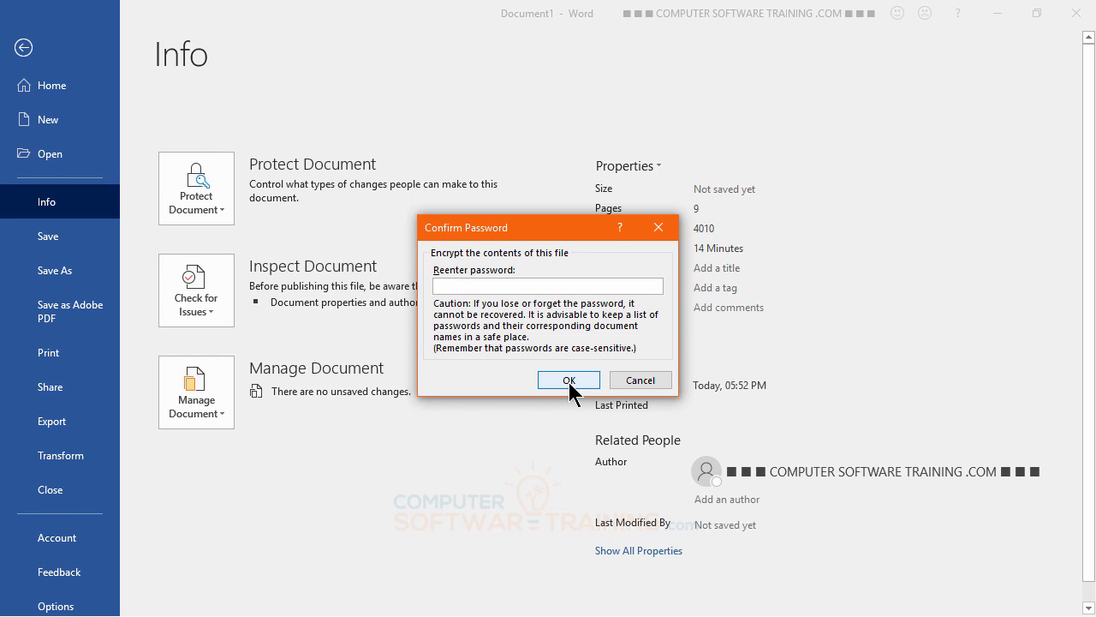
{"action": "type", "text": "1"}
{"action": "left_click", "coordinate": [568, 380]}
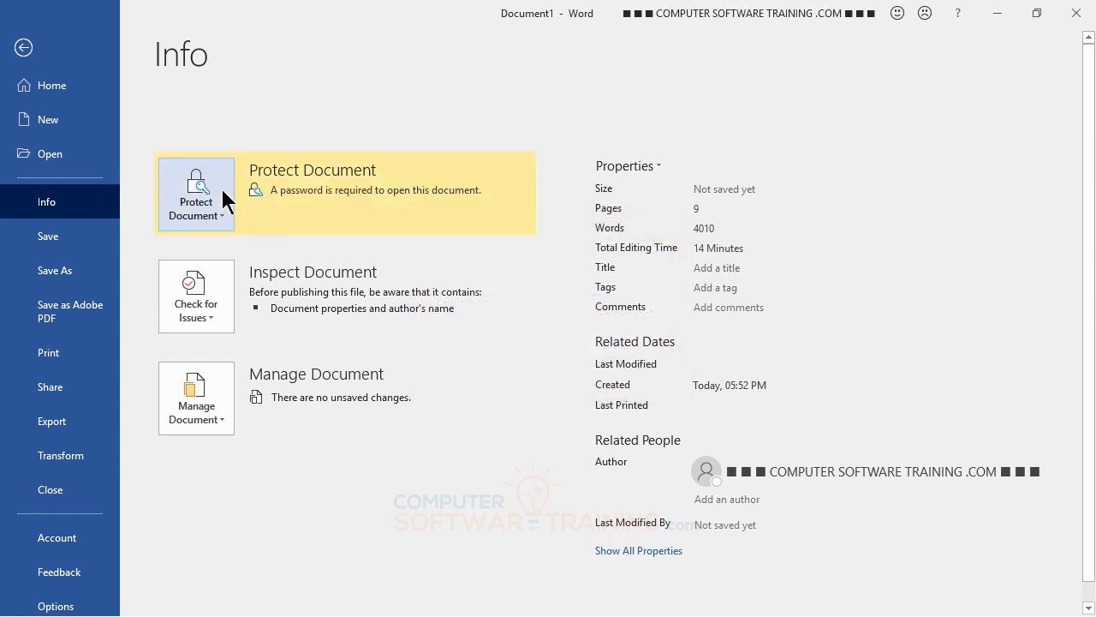
{"action": "left_click", "coordinate": [24, 49]}
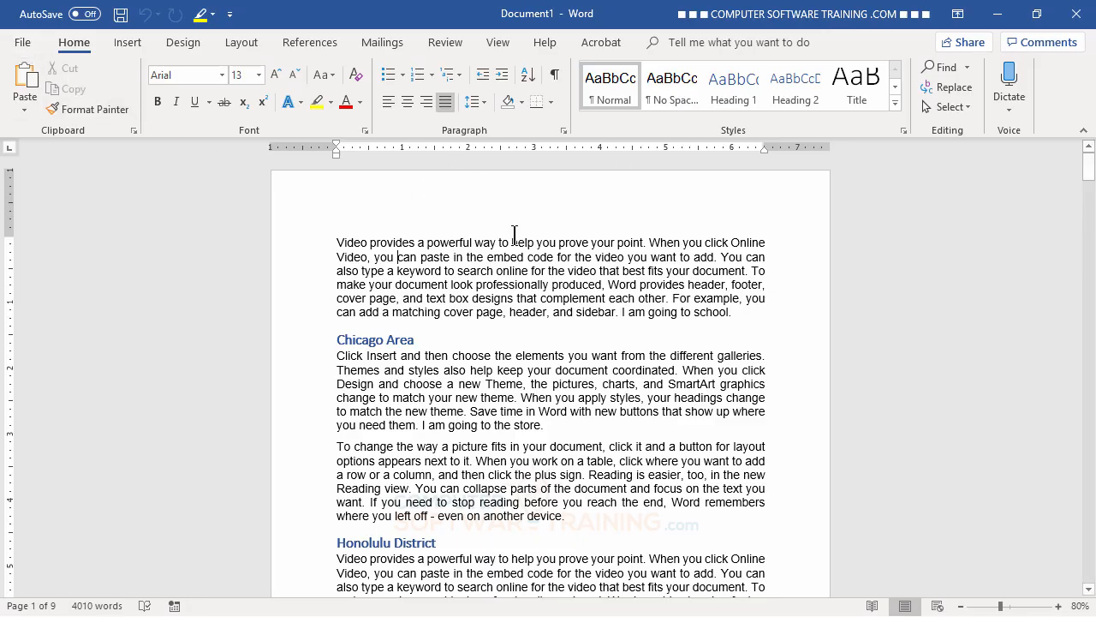
- Close the document, saving it in Documents as the Word Document "Video provides a powerful way to help you prove your point"
{"action": "left_click", "coordinate": [23, 42]}
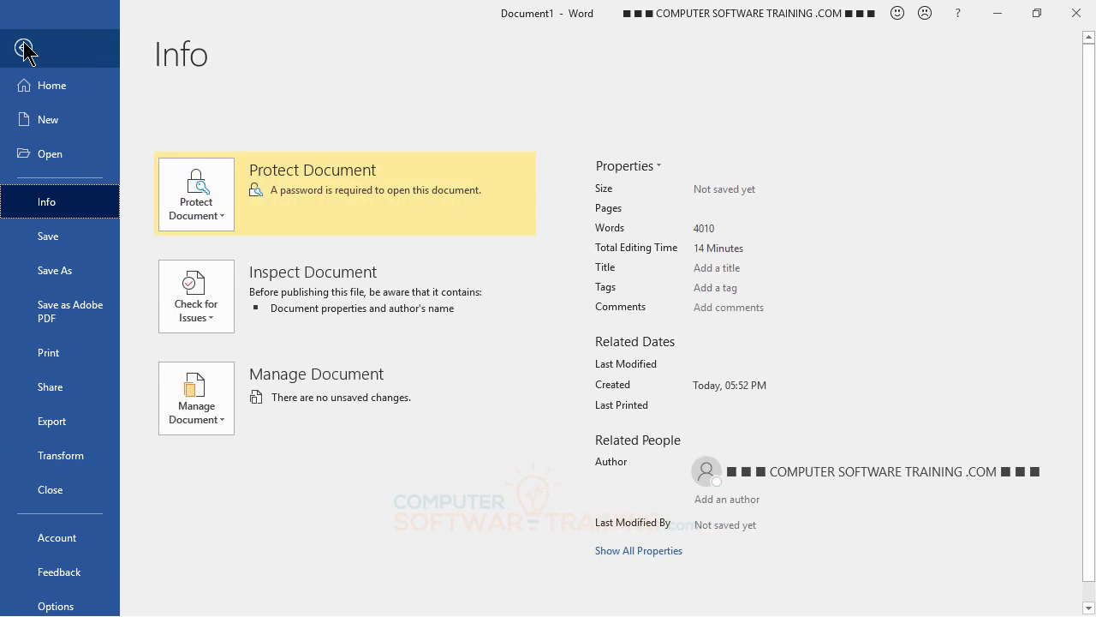
{"action": "left_click", "coordinate": [49, 491]}
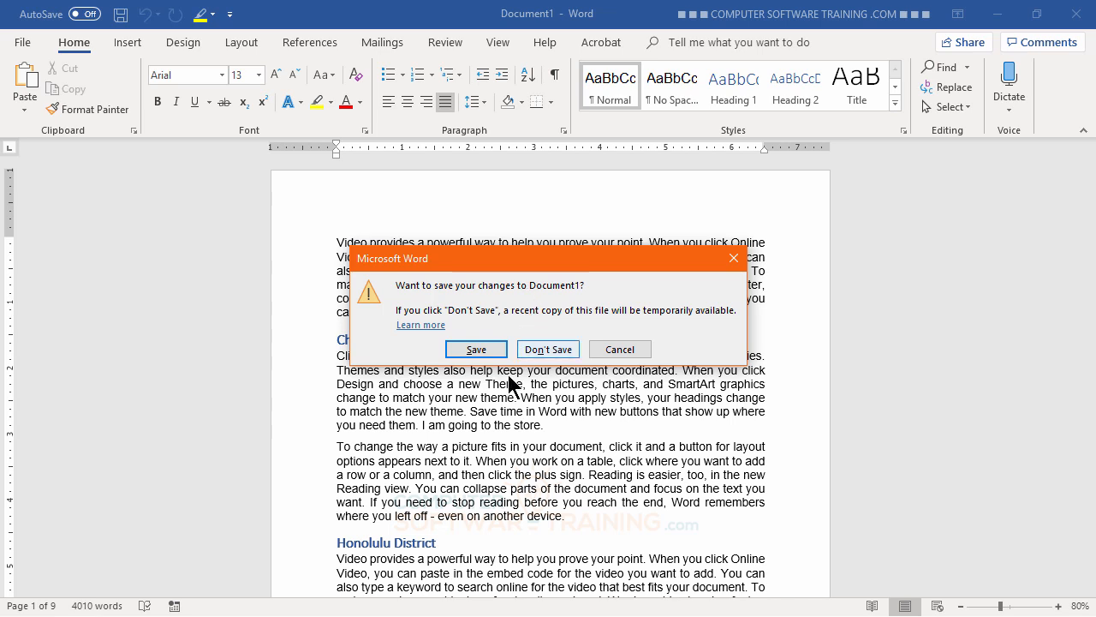
{"action": "left_click", "coordinate": [477, 349]}
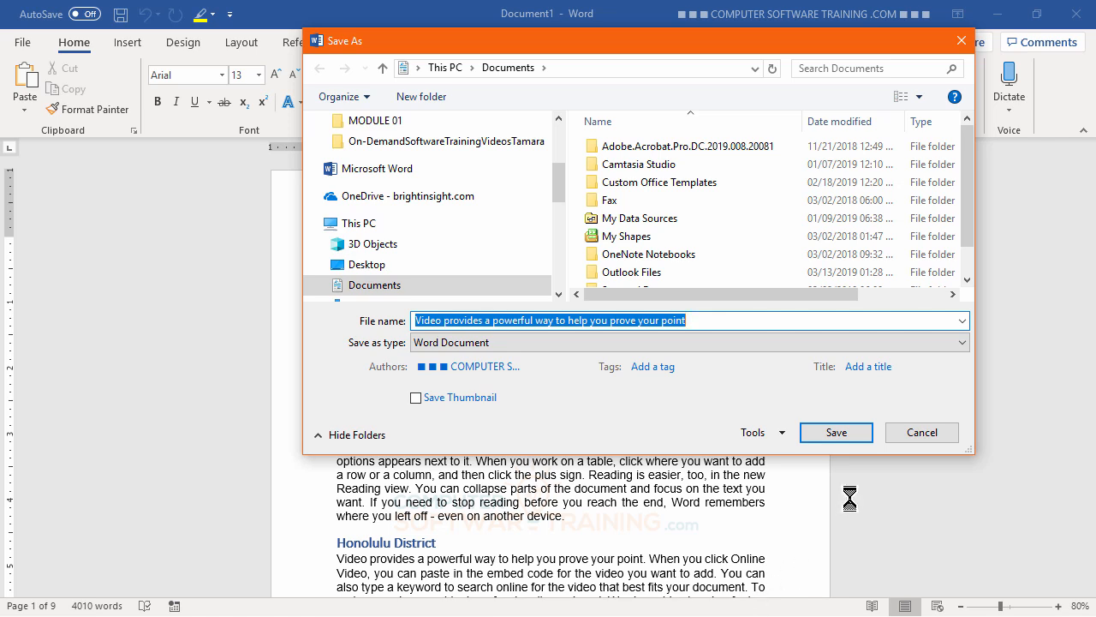
{"action": "left_click", "coordinate": [844, 431]}
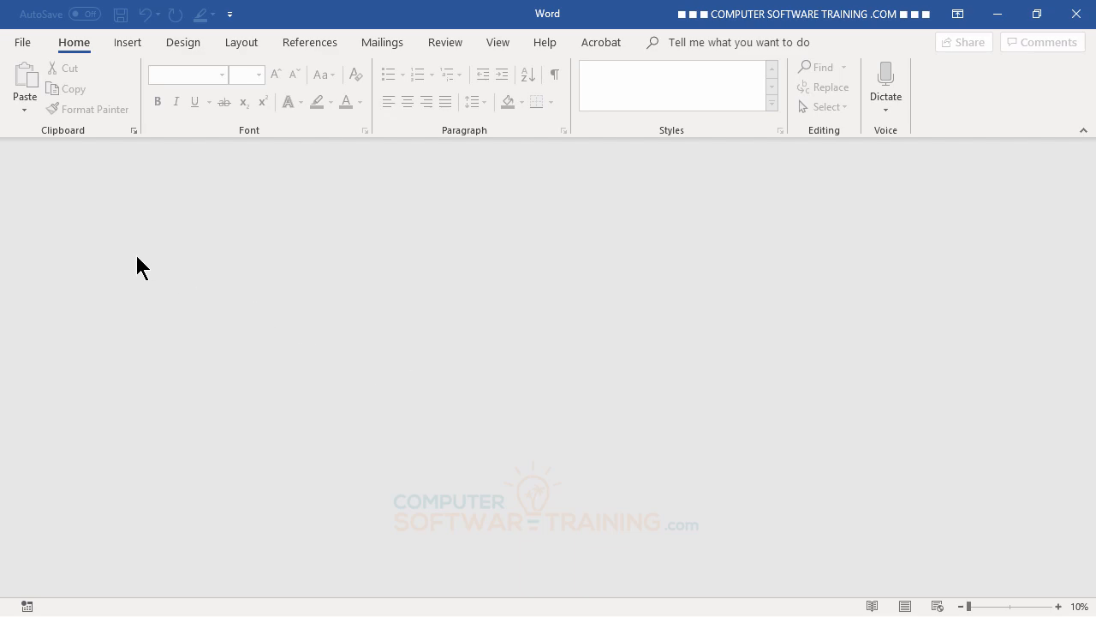
- Try to open the recent document "Video provides a powerful way to help you prove your point" with an incorrect password, and dismiss the alert
{"action": "left_click", "coordinate": [23, 43]}
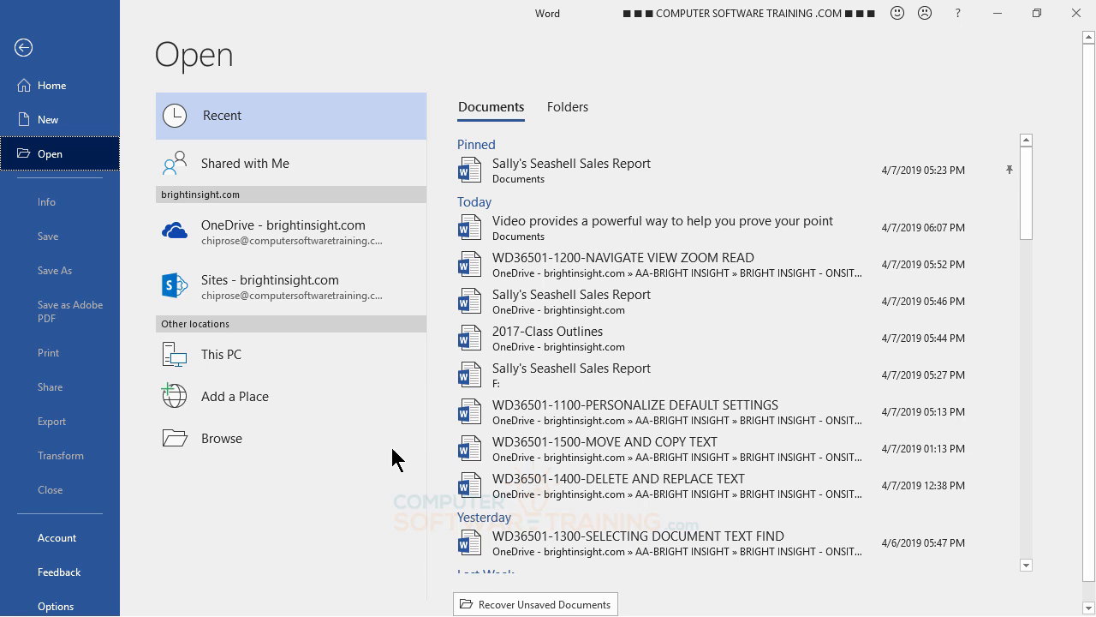
{"action": "left_click", "coordinate": [524, 228]}
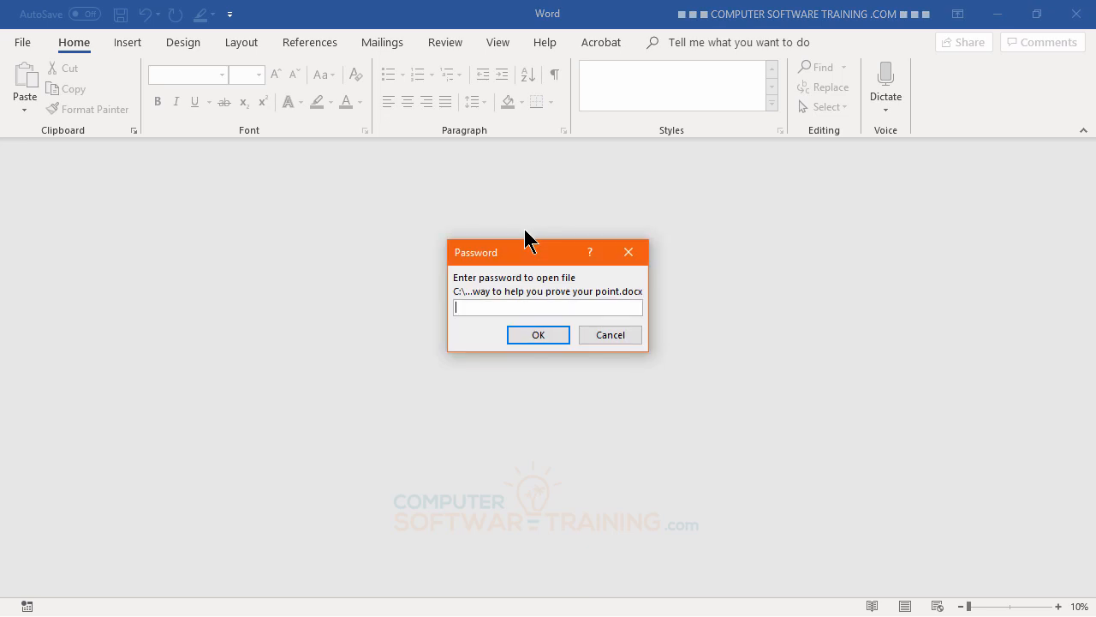
{"action": "type", "text": "•"}
{"action": "key", "text": "Return"}
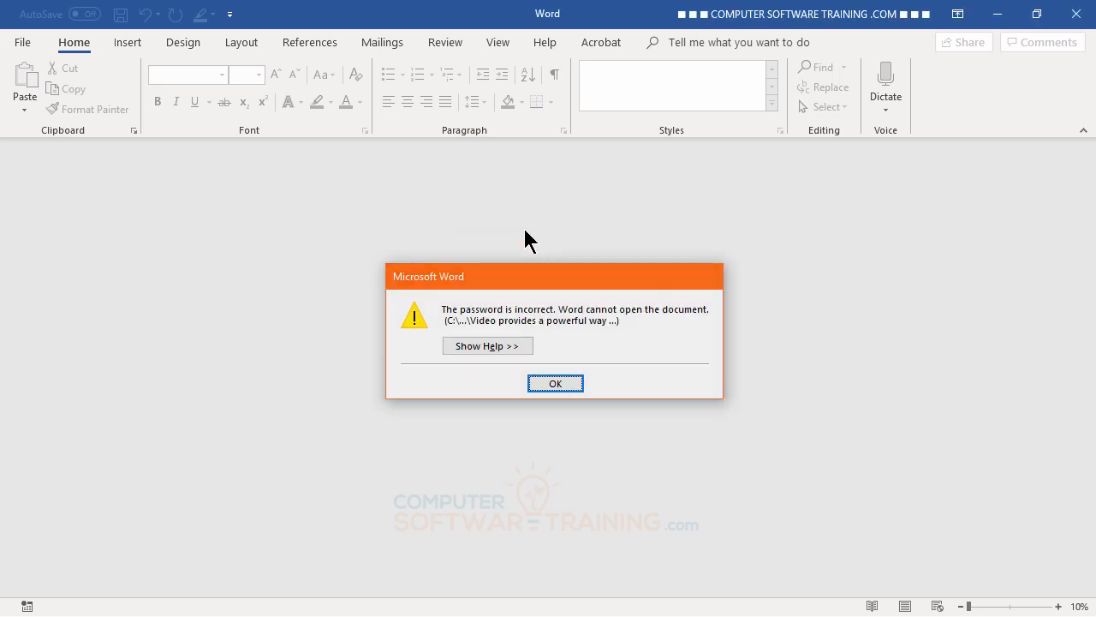
{"action": "key", "text": "Return"}
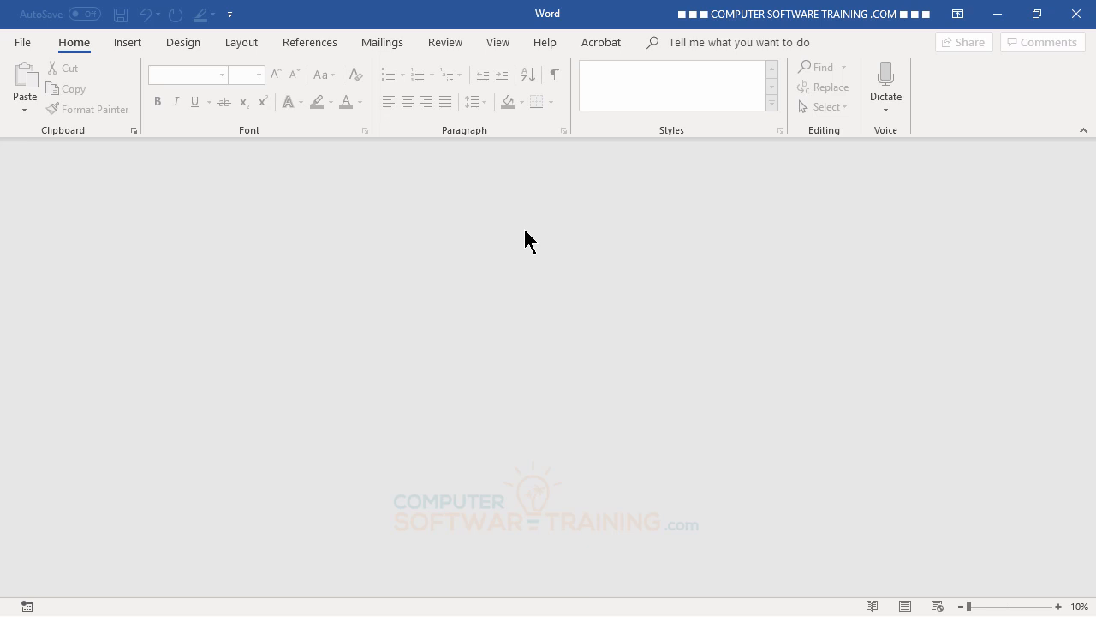
- Open the recent encrypted document "Video provides a powerful way to help you prove your point" by entering its correct password
{"action": "left_click", "coordinate": [26, 43]}
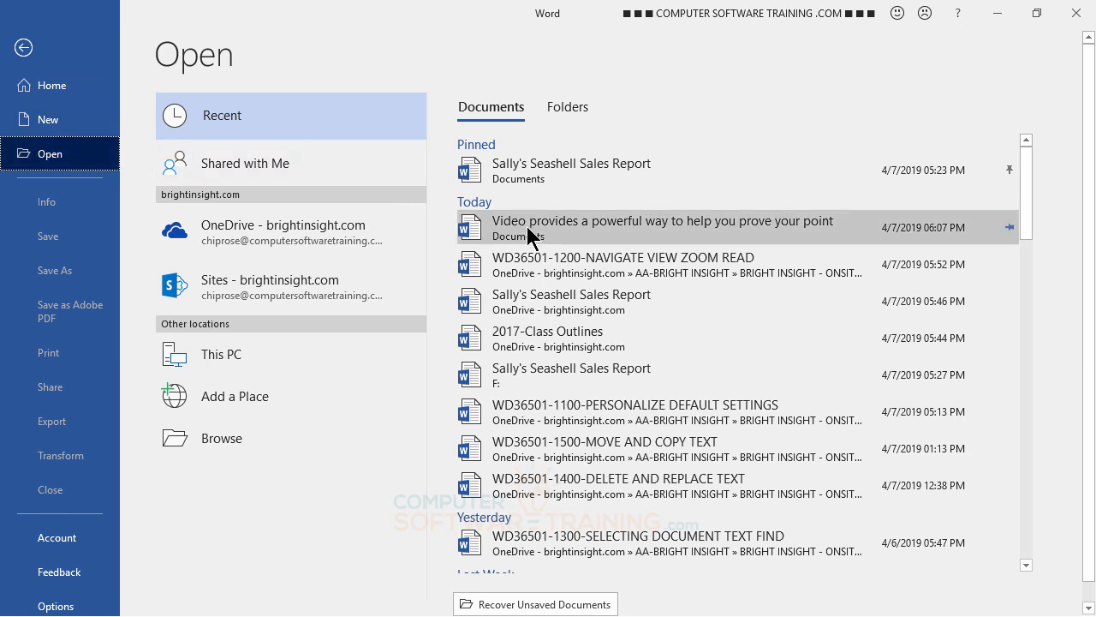
{"action": "left_click", "coordinate": [527, 226]}
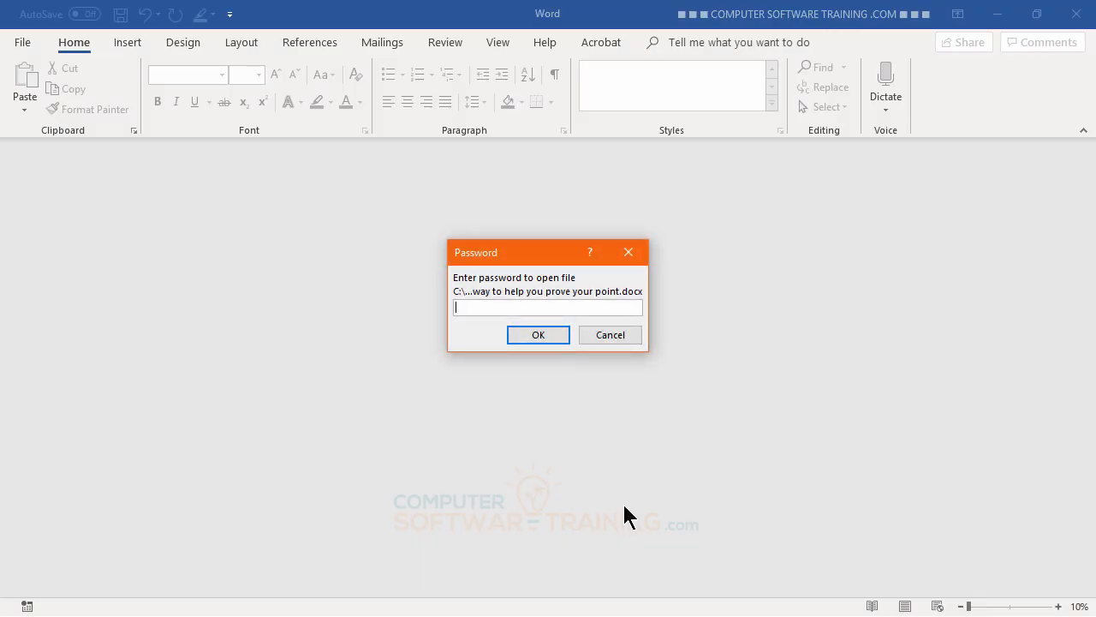
{"action": "type", "text": "p"}
{"action": "key", "text": "Return"}
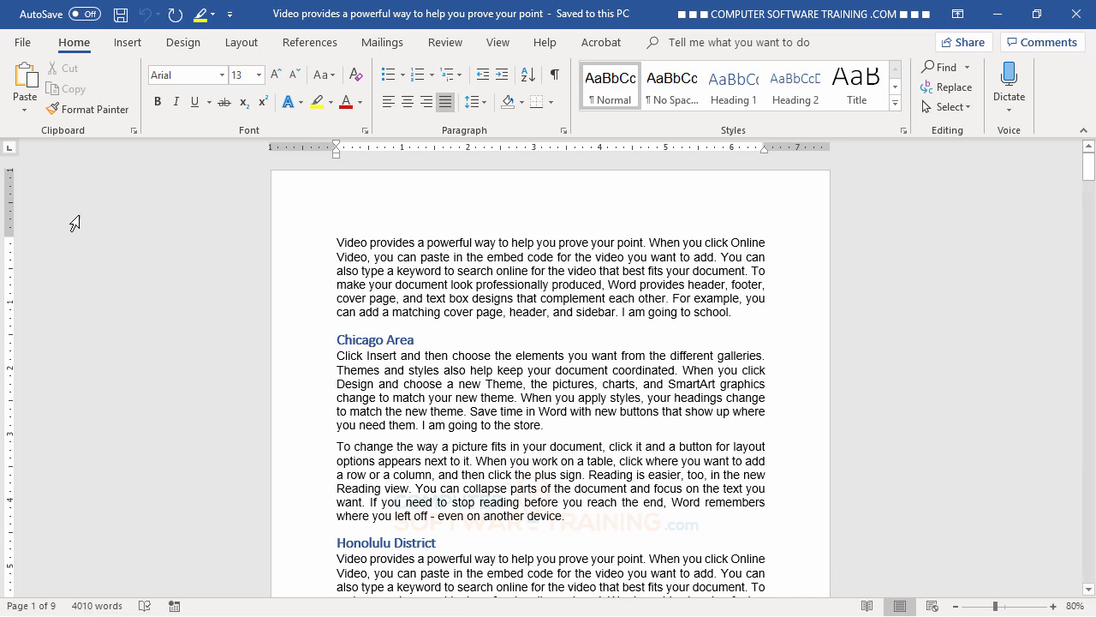
- Remove the document's encryption by clearing its password in Encrypt with Password, and save the unprotected document
{"action": "left_click", "coordinate": [28, 48]}
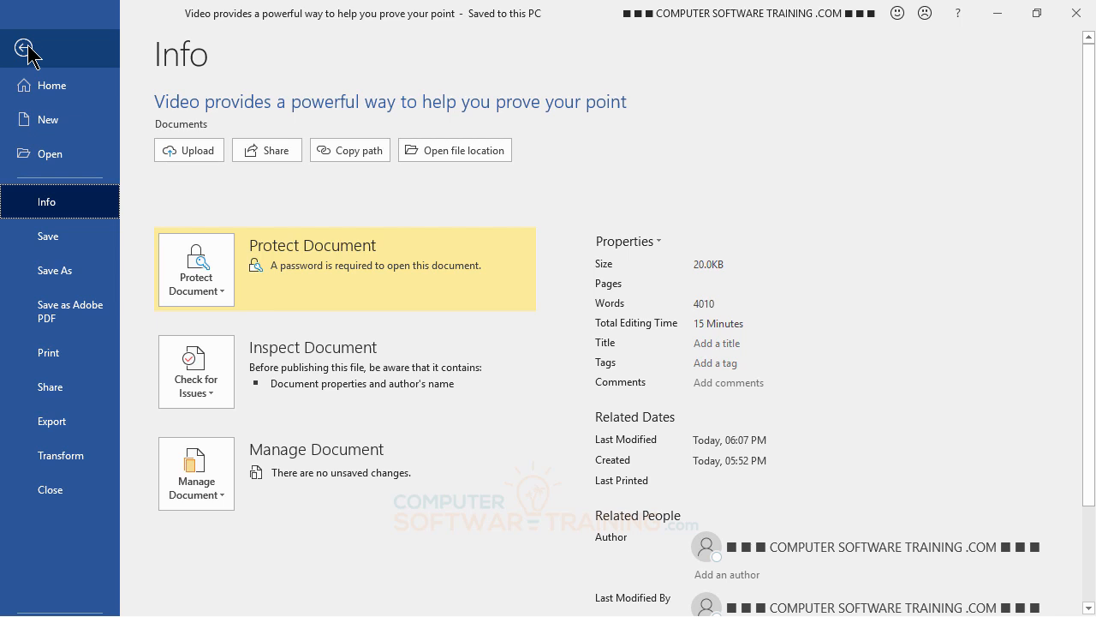
{"action": "left_click", "coordinate": [213, 292]}
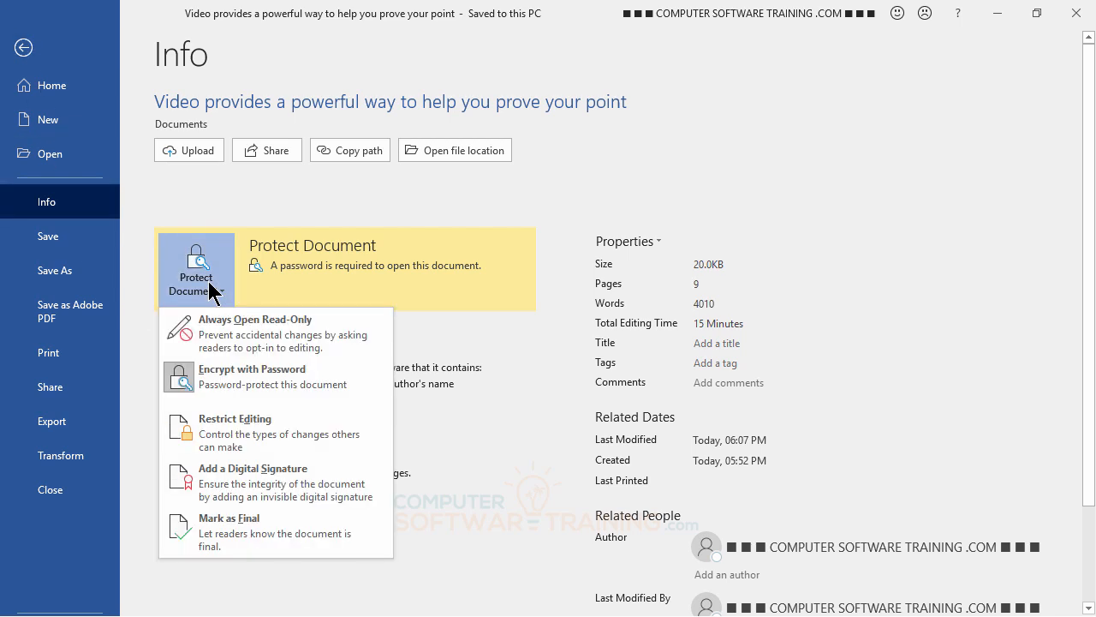
{"action": "left_click", "coordinate": [251, 375]}
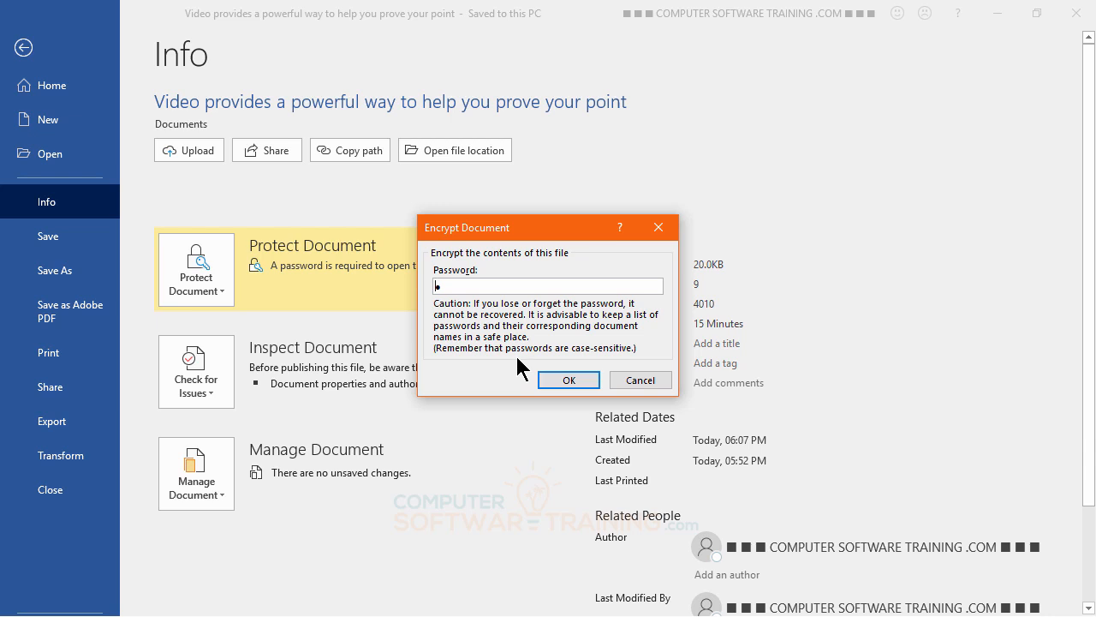
{"action": "key", "text": "BackSpace"}
{"action": "left_click", "coordinate": [574, 382]}
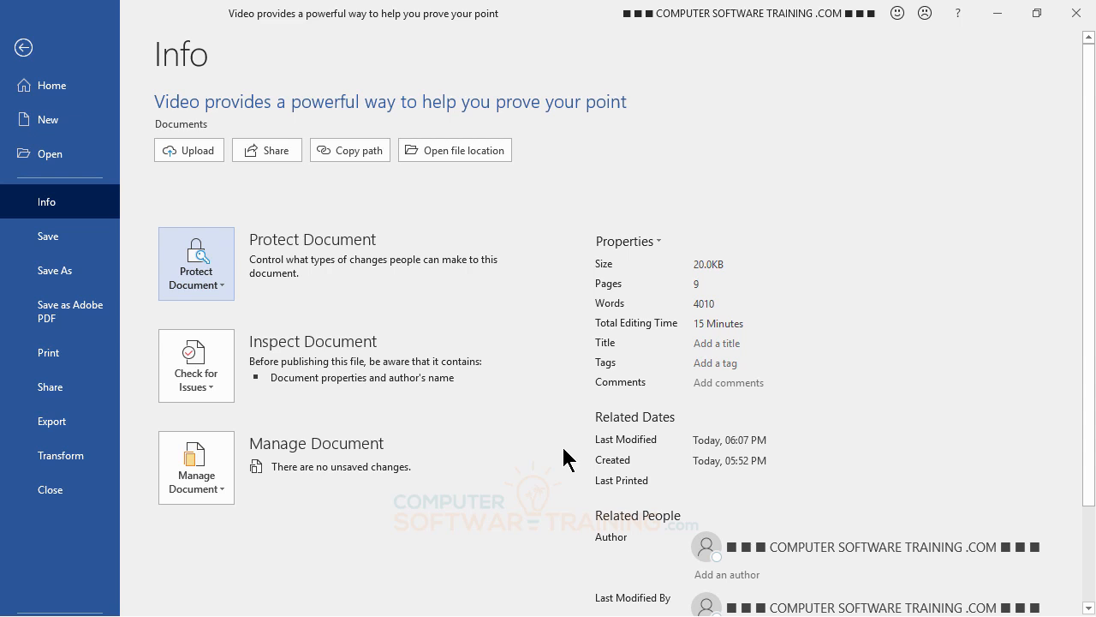
{"action": "left_click", "coordinate": [24, 48]}
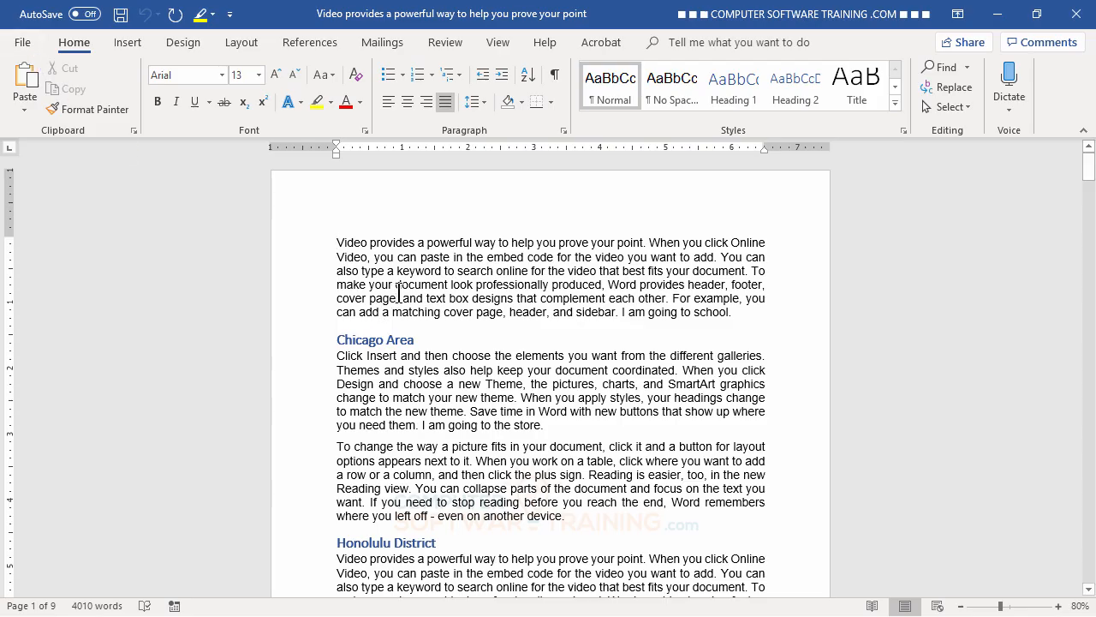
{"action": "left_click", "coordinate": [119, 17]}
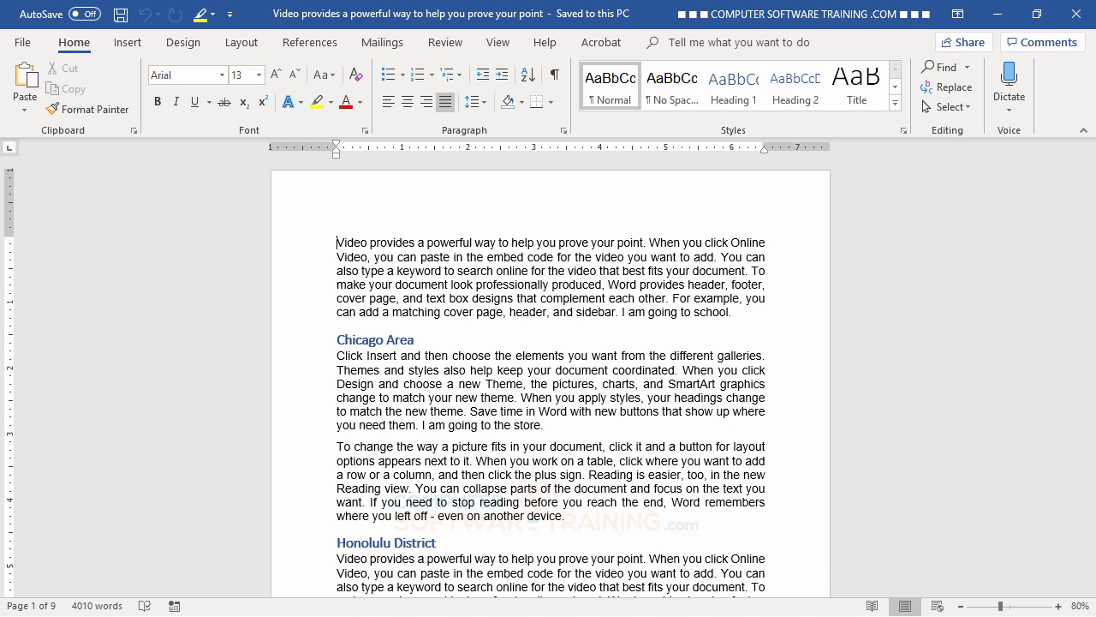
- Save the document as an Adobe PDF on the Desktop under its existing name, with View Result on
{"action": "left_click", "coordinate": [24, 47]}
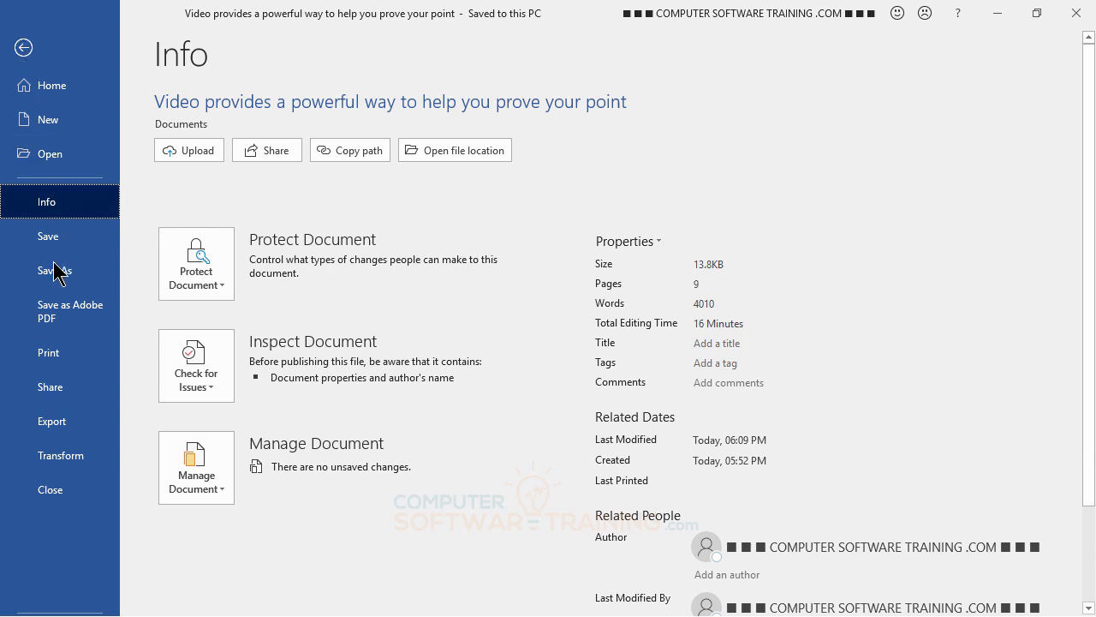
{"action": "left_click", "coordinate": [73, 313]}
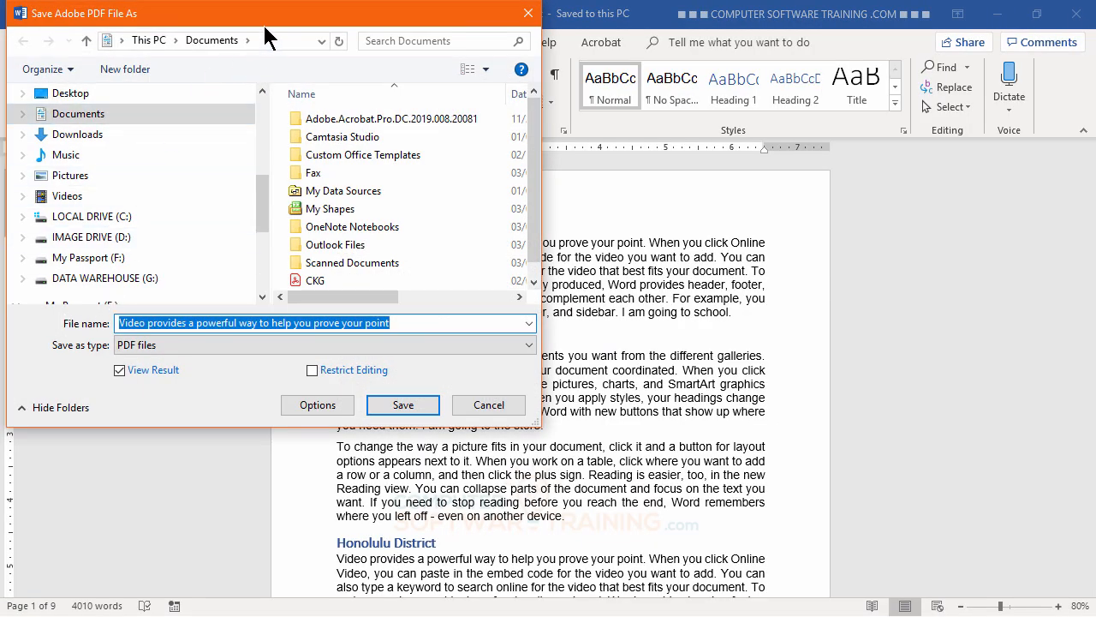
{"action": "left_click_drag", "start_coordinate": [265, 20], "coordinate": [303, 31]}
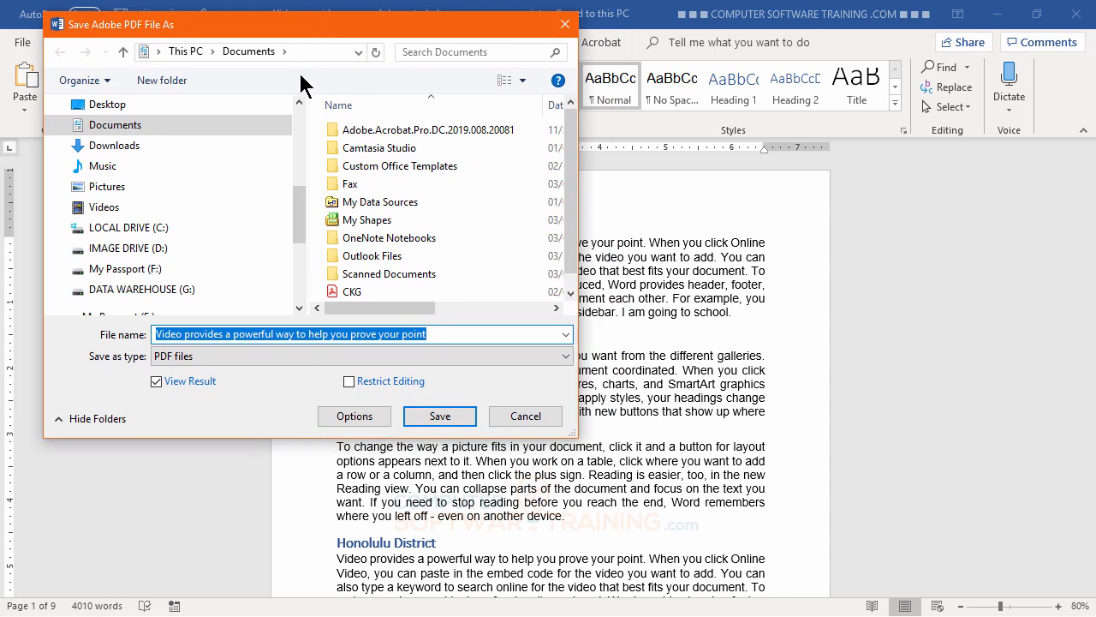
{"action": "left_click", "coordinate": [565, 356]}
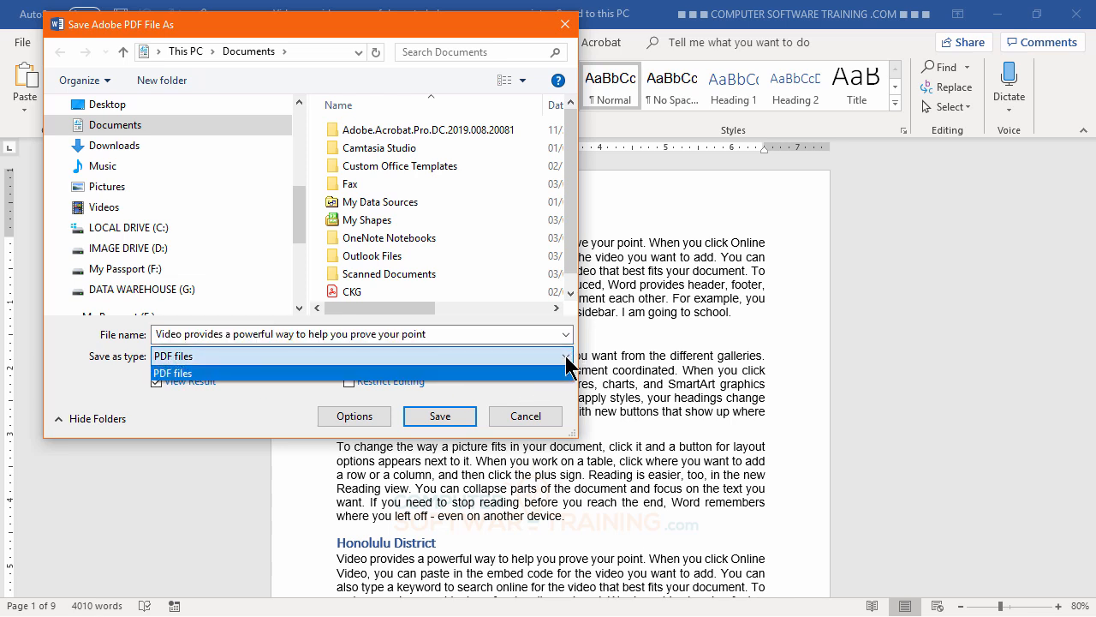
{"action": "left_click", "coordinate": [205, 351]}
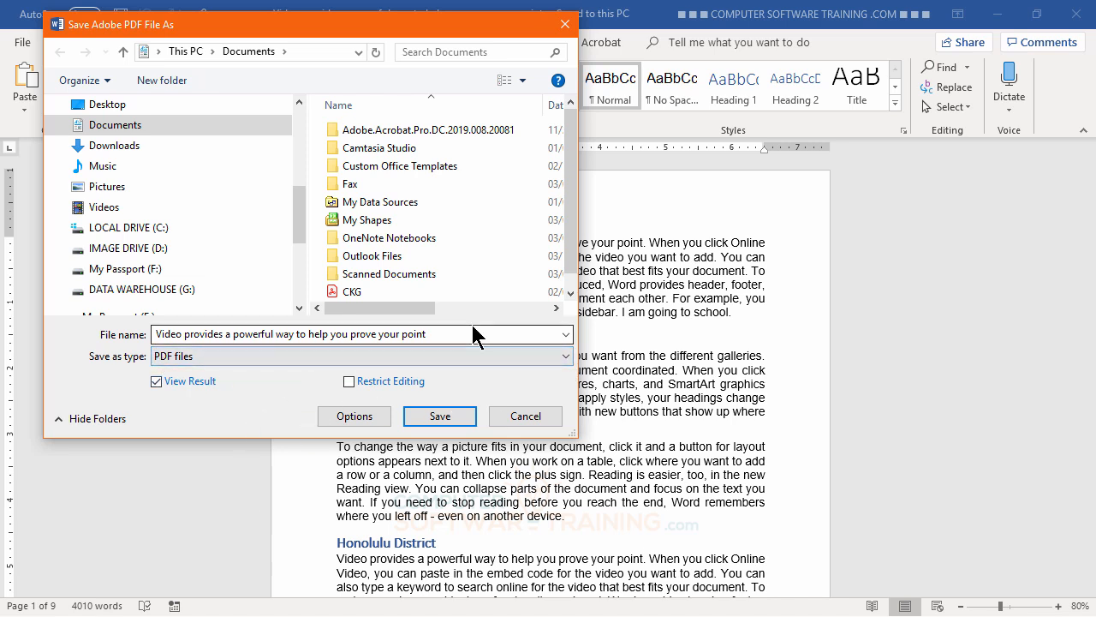
{"action": "left_click", "coordinate": [441, 333]}
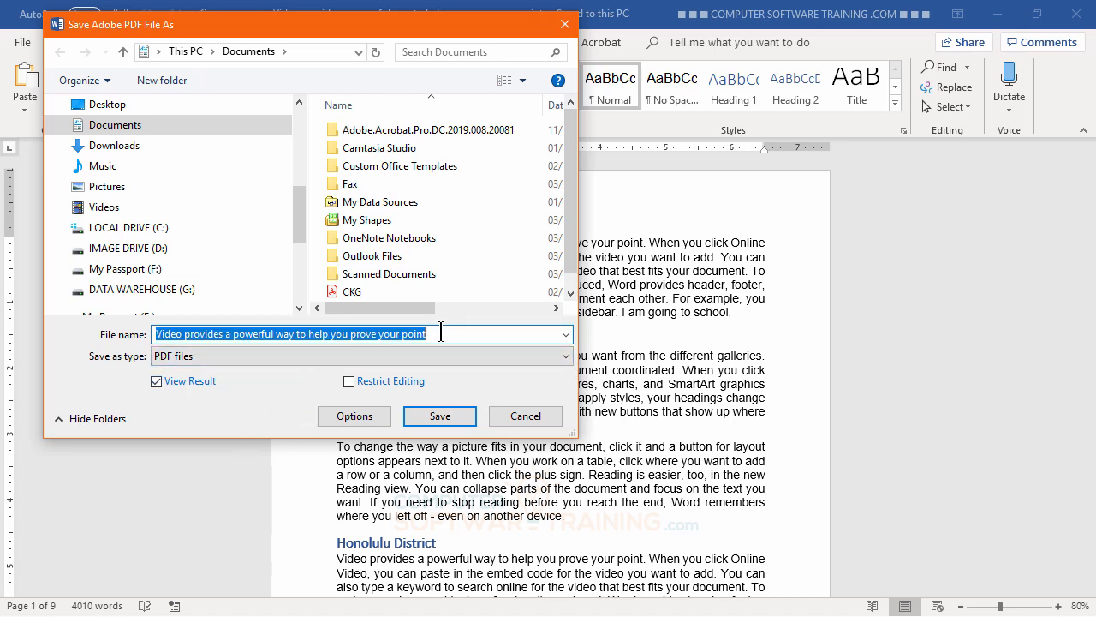
{"action": "left_click", "coordinate": [107, 105]}
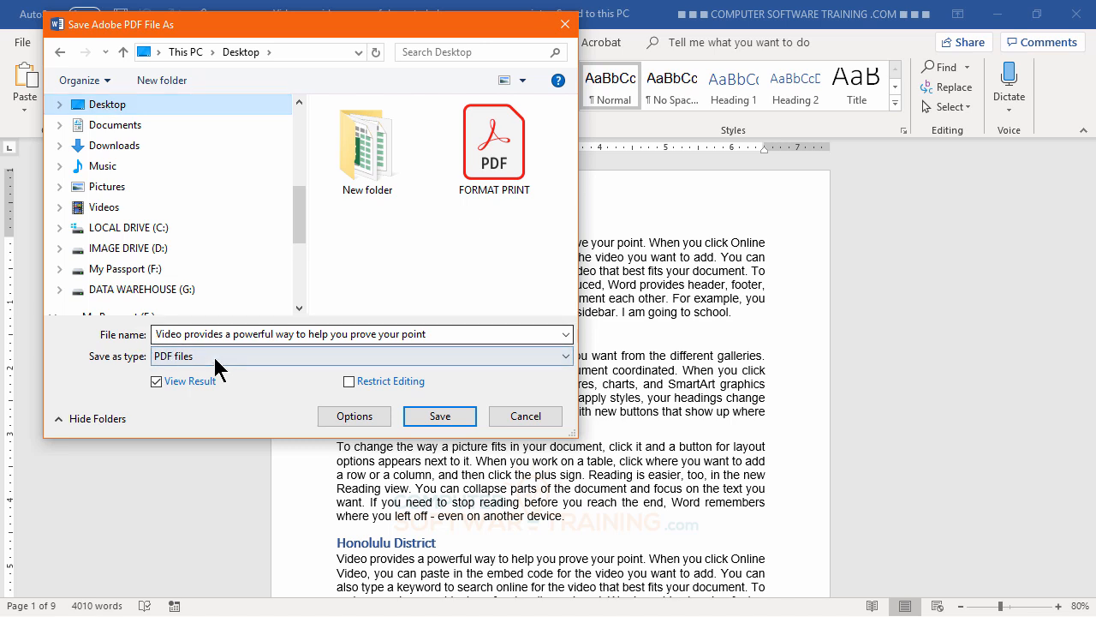
{"action": "left_click", "coordinate": [450, 420]}
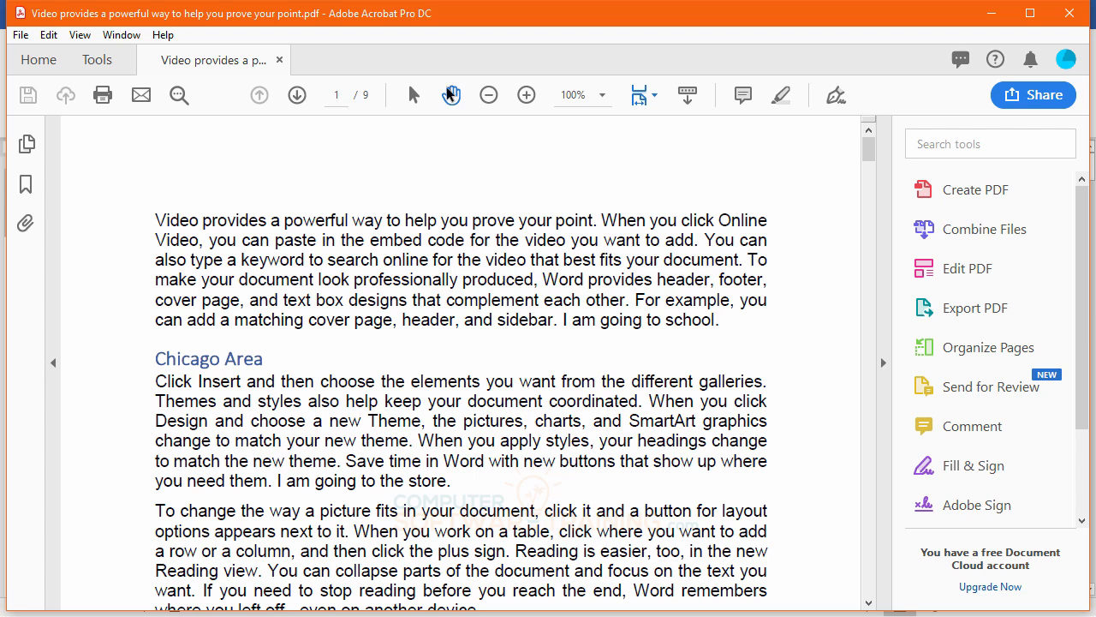
- Close the PDF in Acrobat, and temporarily shrink the Word window to check the saved PDF on the desktop
{"action": "left_click", "coordinate": [1076, 12]}
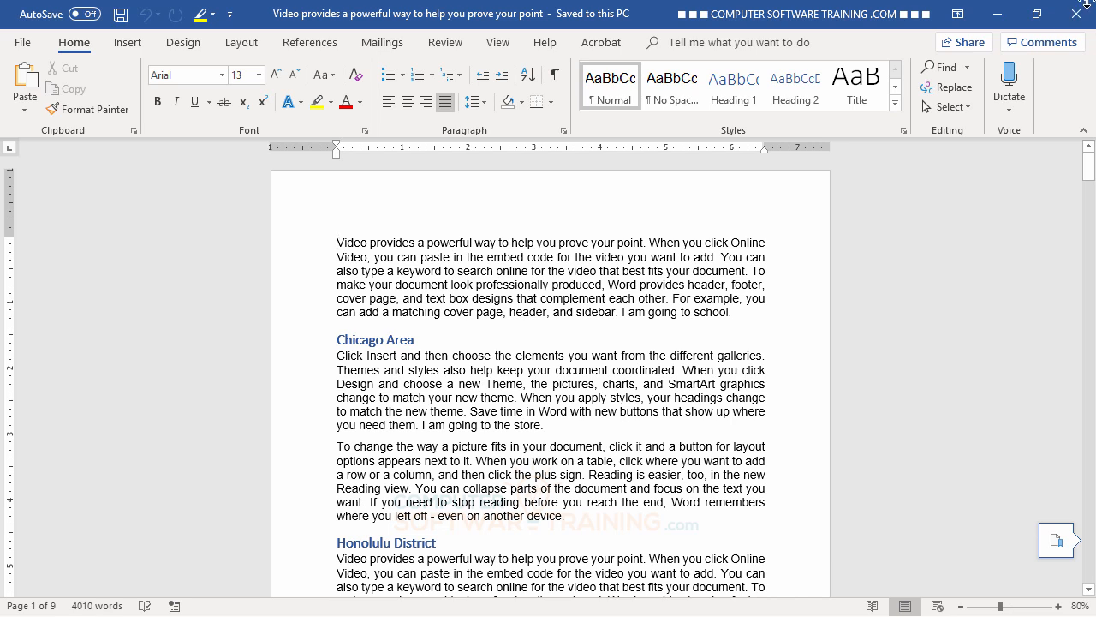
{"action": "double_click", "coordinate": [656, 20]}
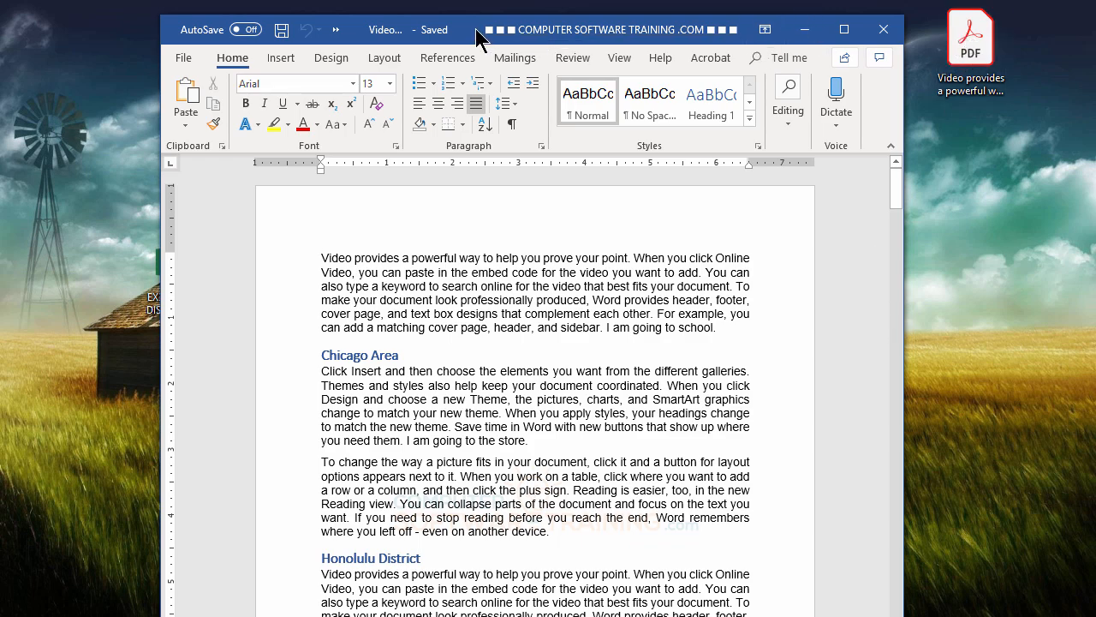
{"action": "double_click", "coordinate": [483, 39]}
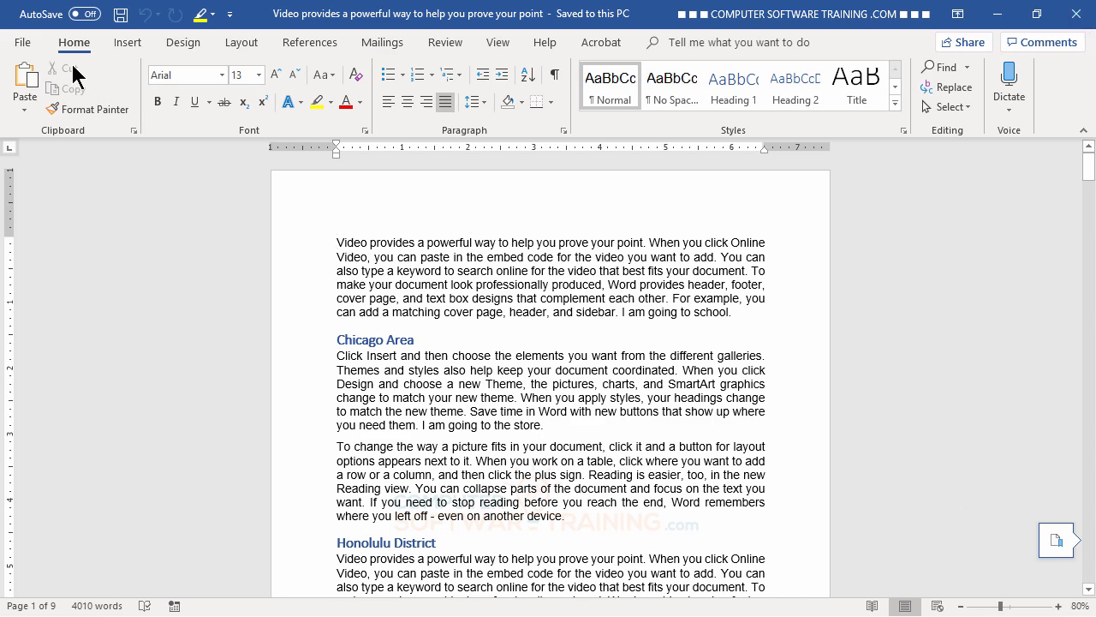
- Close the Word document, and open the PDF "Video provides a powerful way to help you prove your point" from the Desktop, accepting conversion to an editable document
{"action": "left_click", "coordinate": [23, 42]}
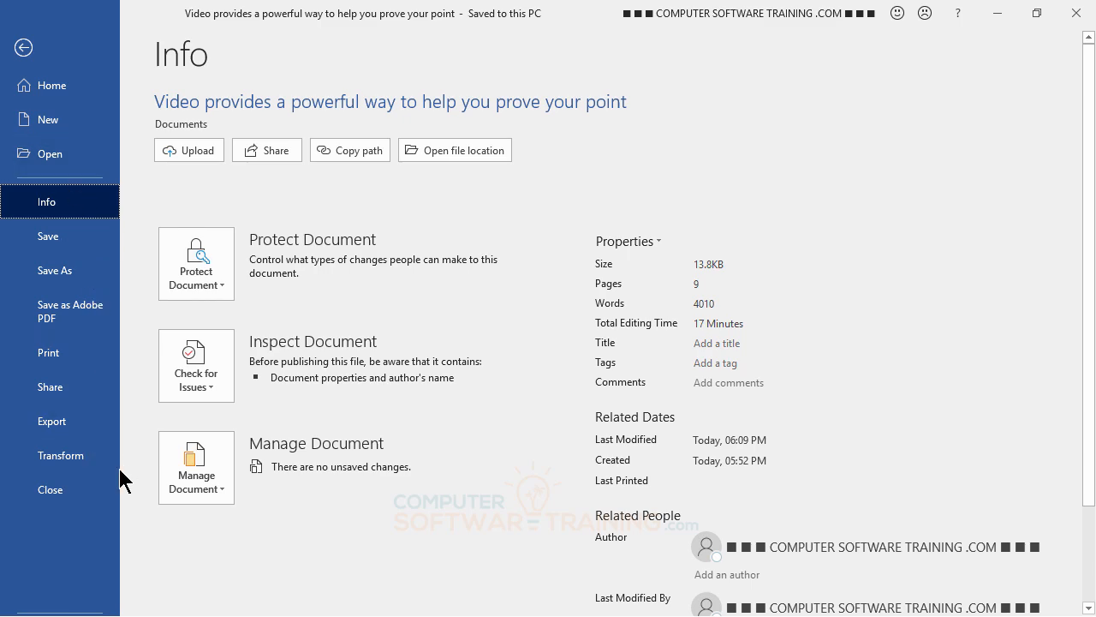
{"action": "key", "text": "Escape"}
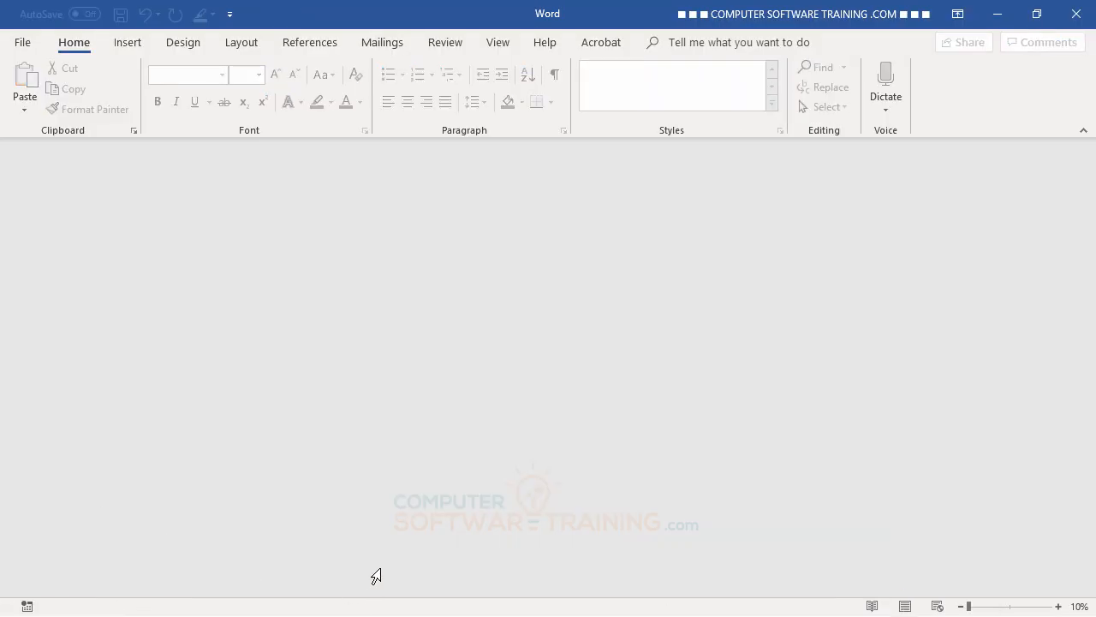
{"action": "left_click", "coordinate": [23, 45]}
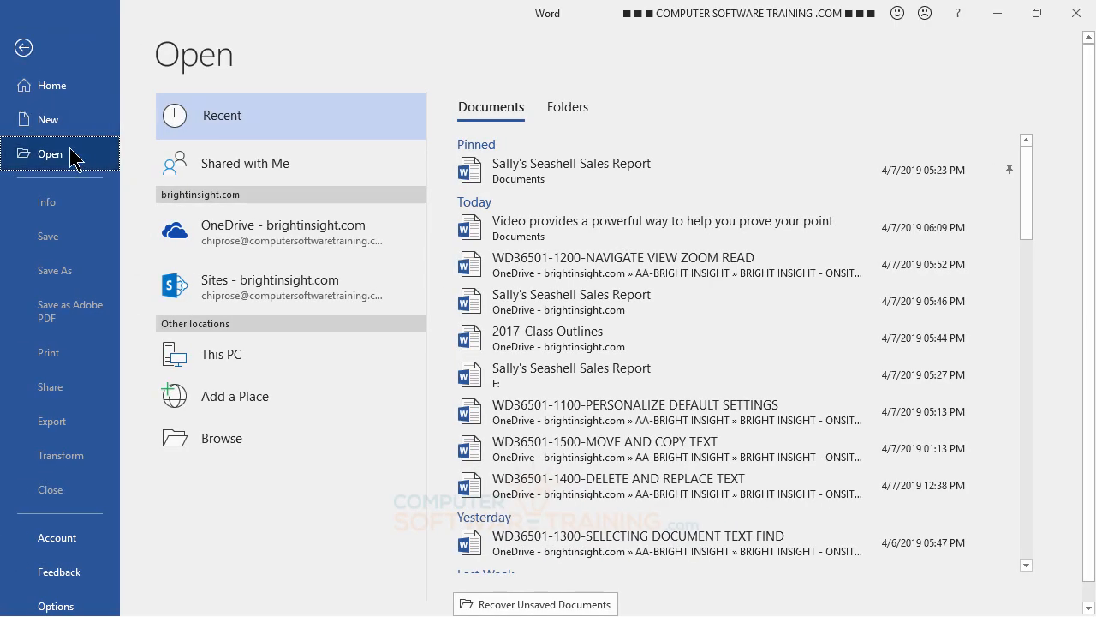
{"action": "left_click", "coordinate": [229, 445]}
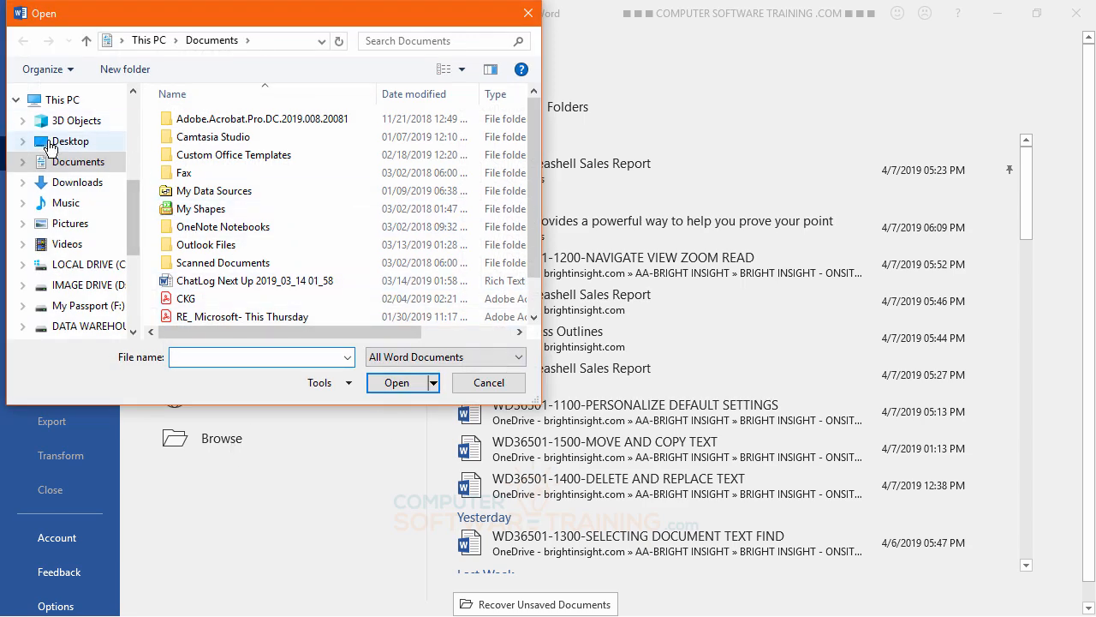
{"action": "left_click", "coordinate": [63, 143]}
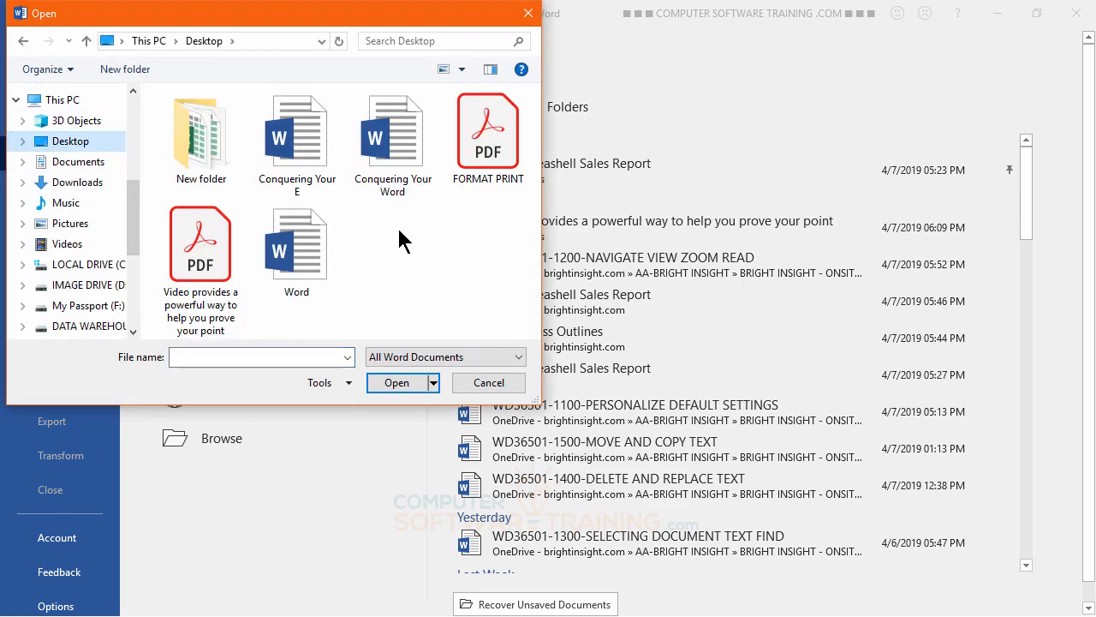
{"action": "double_click", "coordinate": [201, 249]}
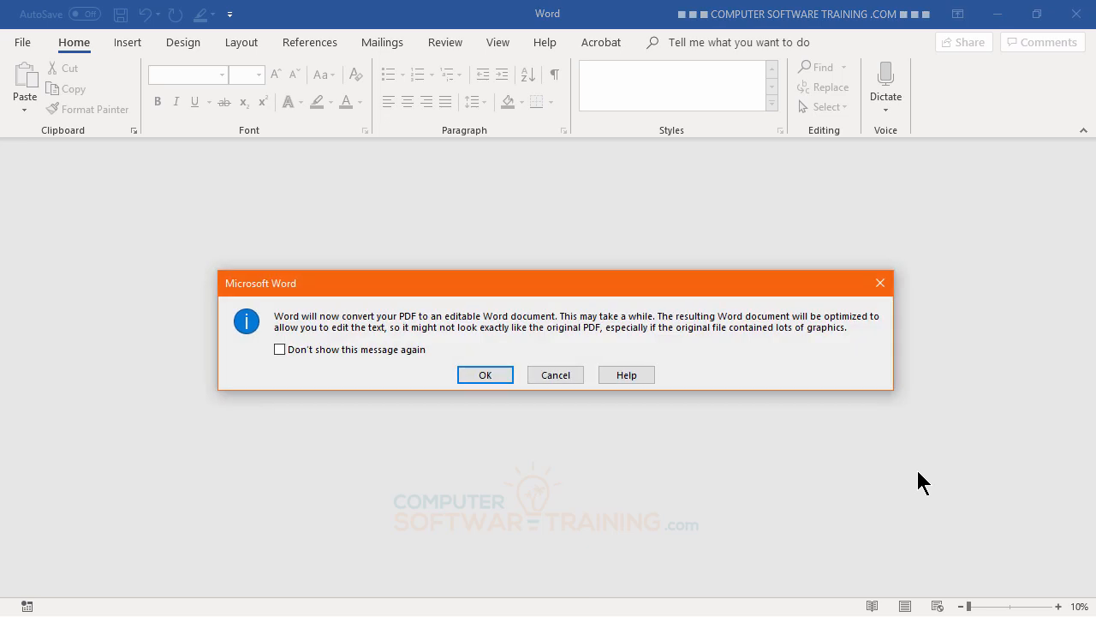
{"action": "left_click", "coordinate": [502, 379]}
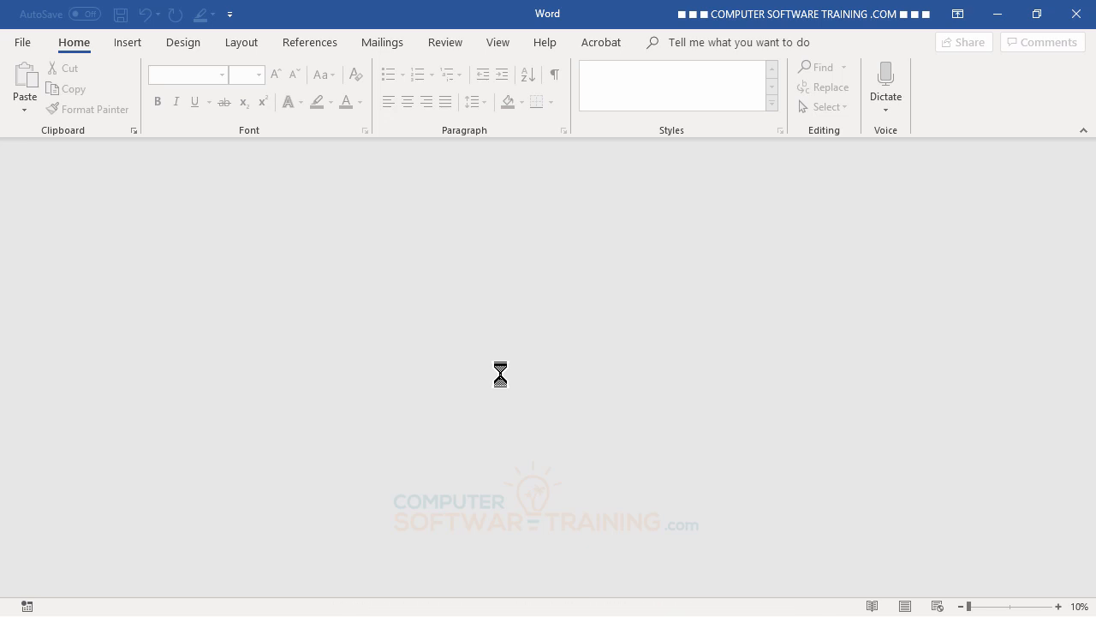